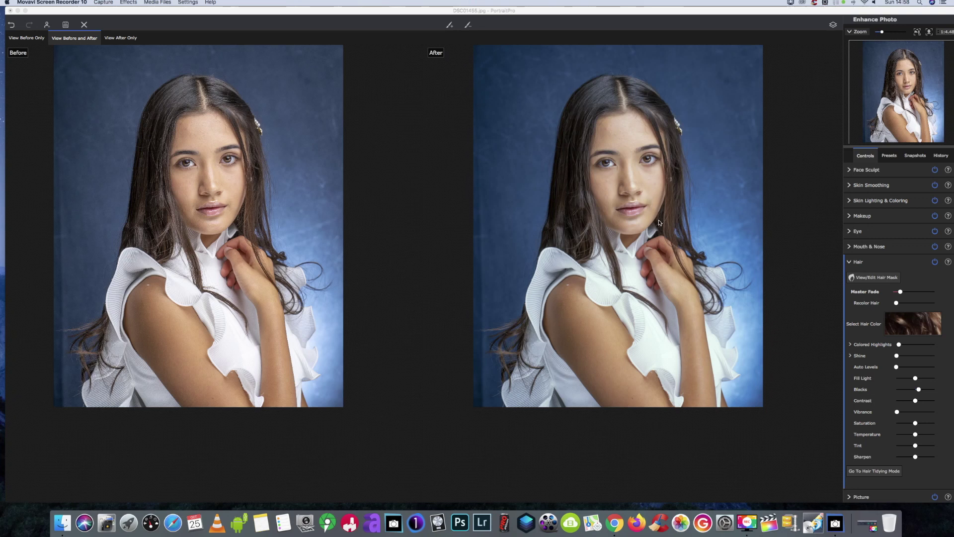
- Frame the face, add hair volume, and subtly reshape the face to 21
scroll(659, 223, "up", 2)
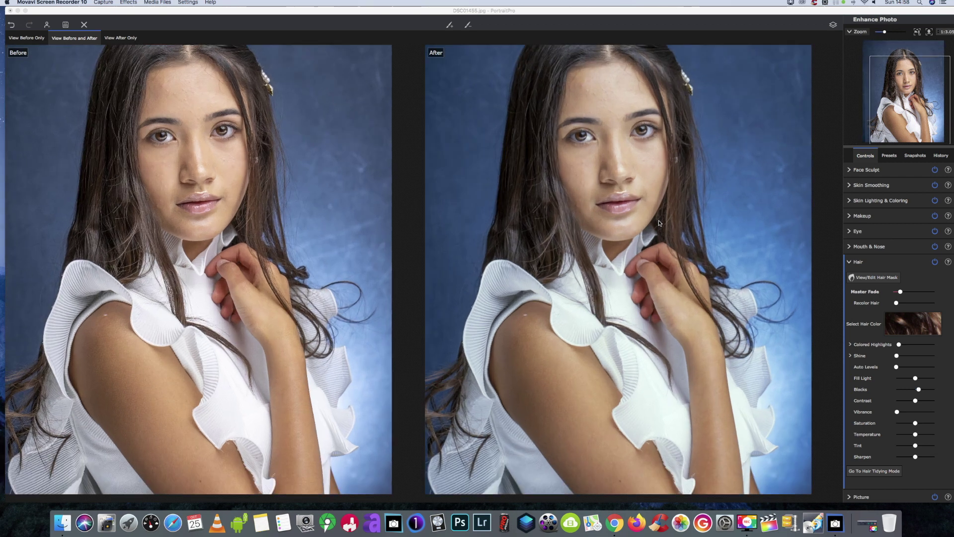
left_click(659, 224)
left_click_drag(659, 223, 656, 224)
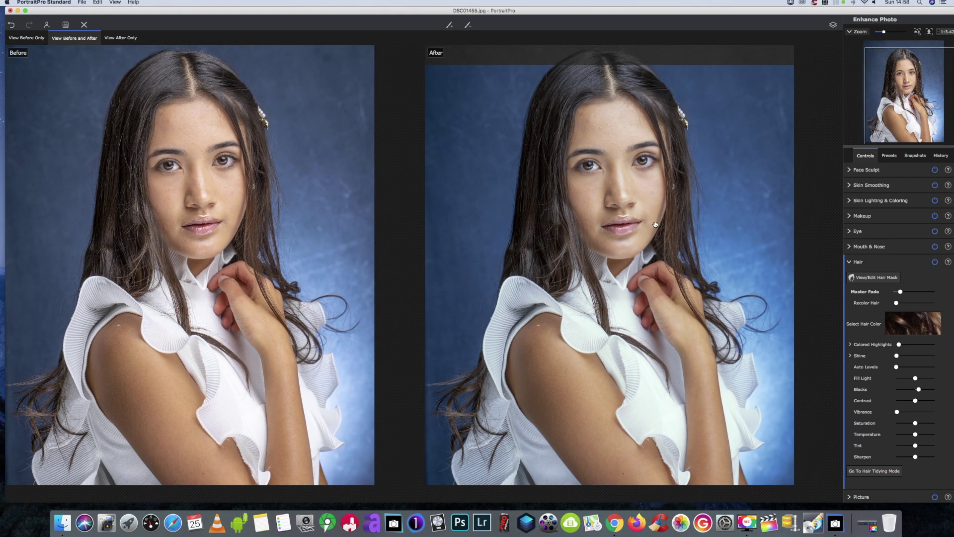
scroll(656, 224, "down", 3)
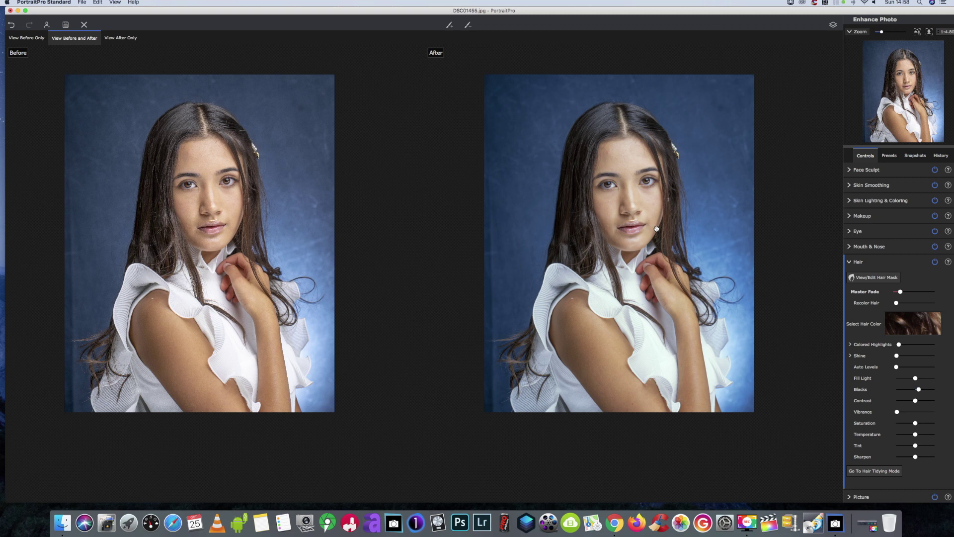
scroll(656, 228, "up", 2)
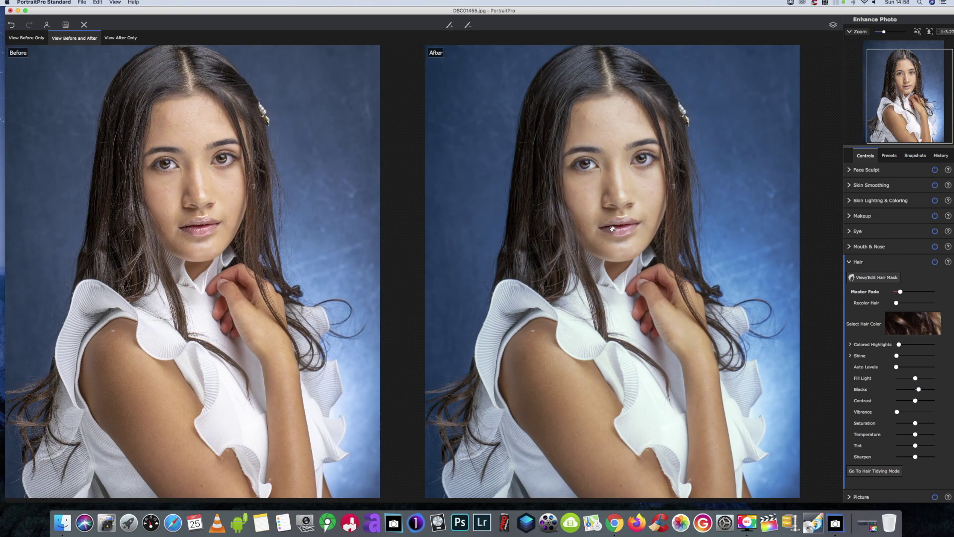
scroll(627, 239, "down", 1)
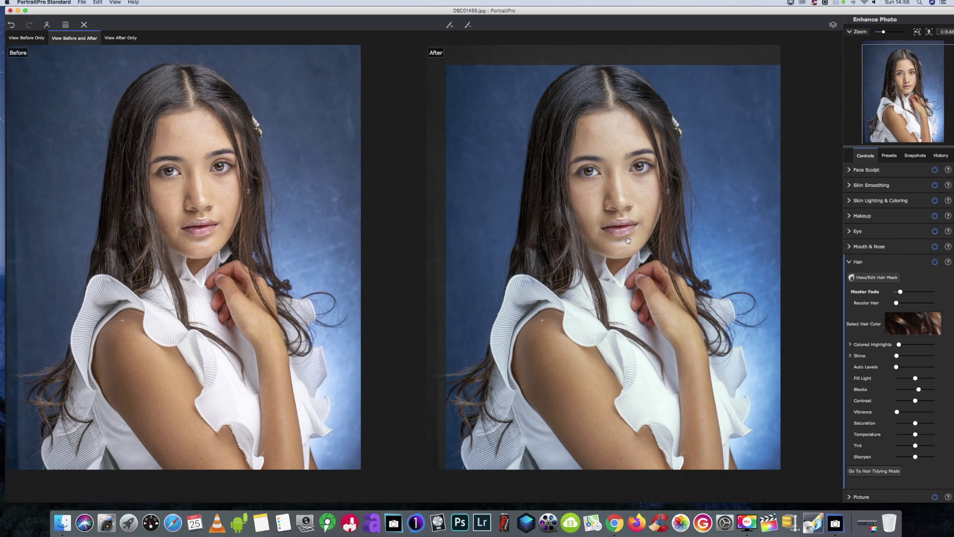
scroll(653, 259, "down", 1)
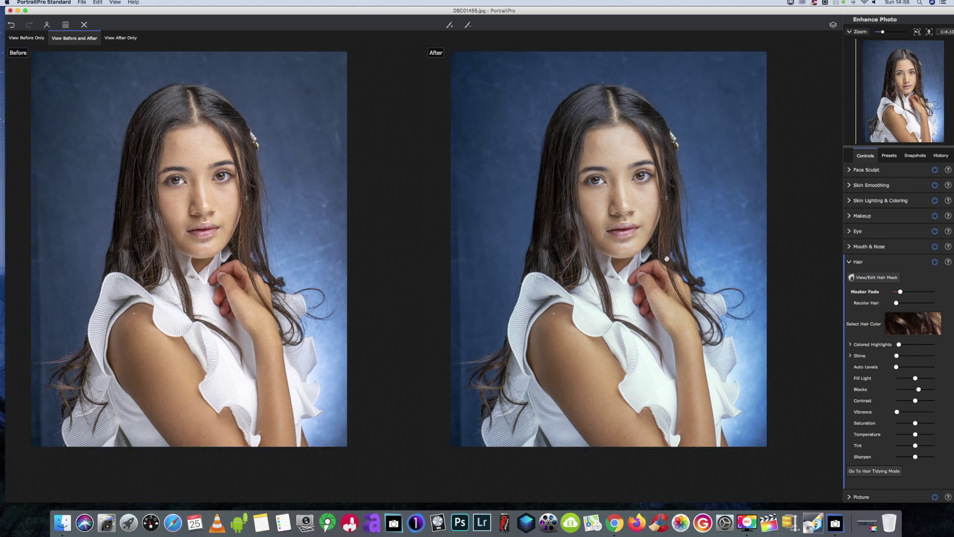
scroll(666, 255, "up", 1)
scroll(667, 246, "down", 1)
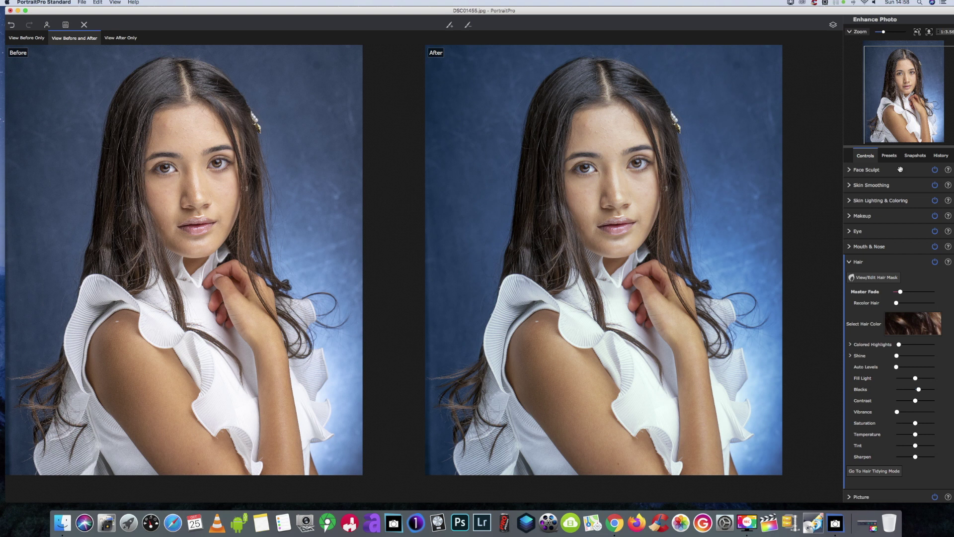
left_click(885, 166)
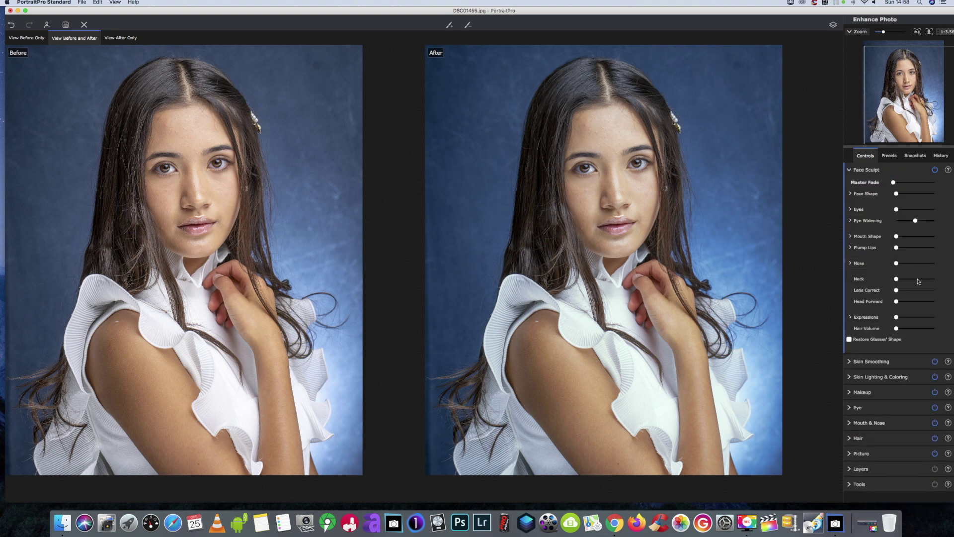
left_click_drag(896, 329, 913, 328)
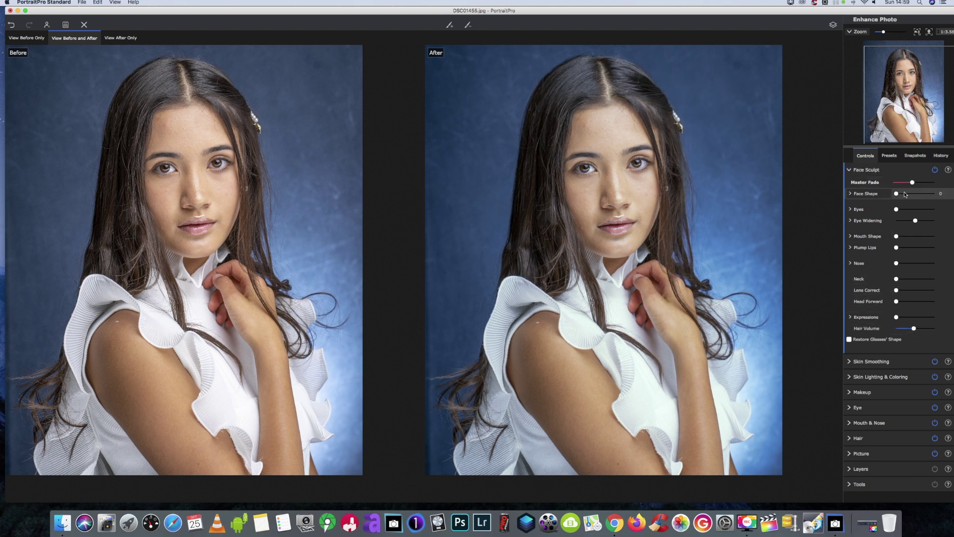
mouse_move(897, 195)
left_mouse_down()
mouse_move(912, 195)
mouse_move(901, 211)
mouse_move(923, 211)
mouse_move(907, 211)
left_mouse_up()
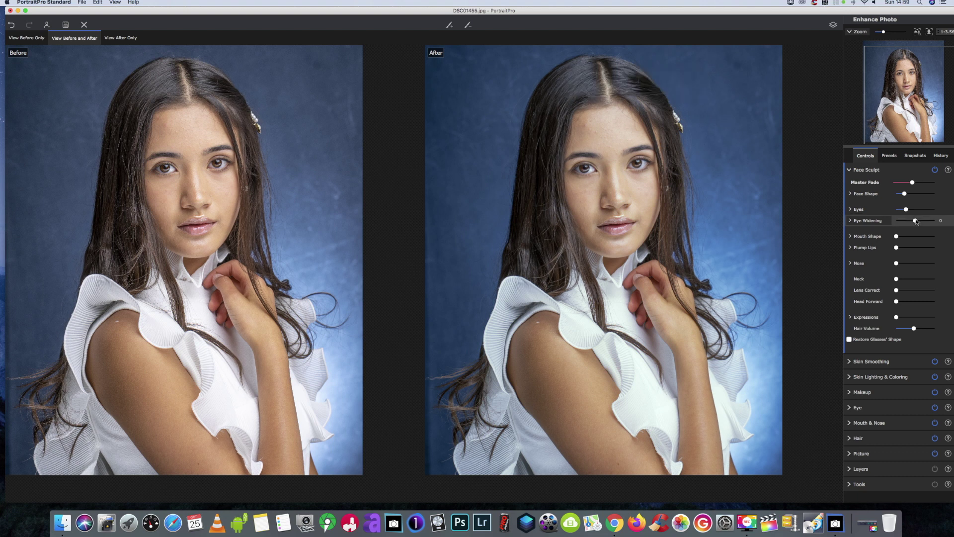
- Widen the eyes to 45, plump the lips to 22, and apply a slight expression of 3
left_click_drag(917, 221, 924, 222)
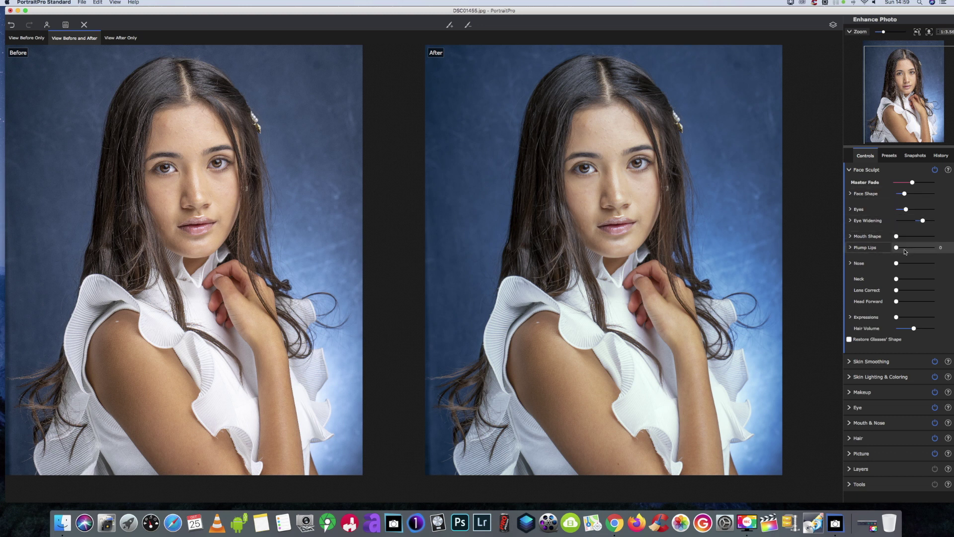
left_click_drag(899, 250, 907, 253)
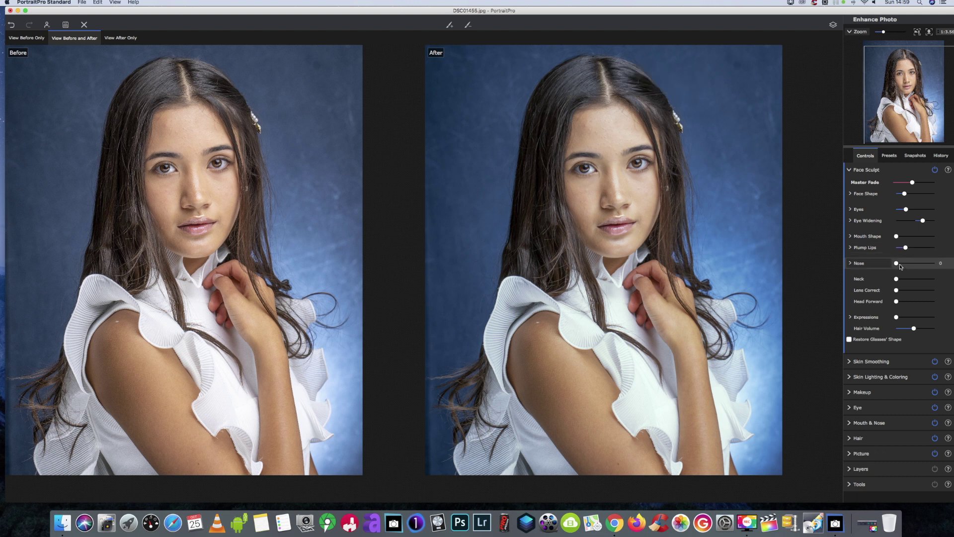
mouse_move(896, 317)
left_mouse_down()
mouse_move(905, 318)
mouse_move(889, 319)
left_mouse_up()
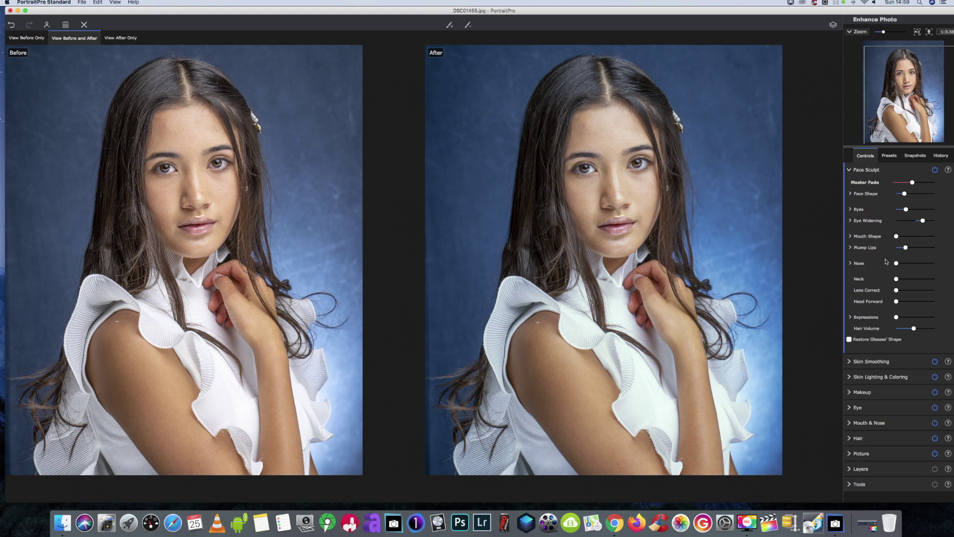
- Test a strong expression adjustment, return Expressions to 0, and zoom to review the head-forward result
scroll(601, 183, "up", 3)
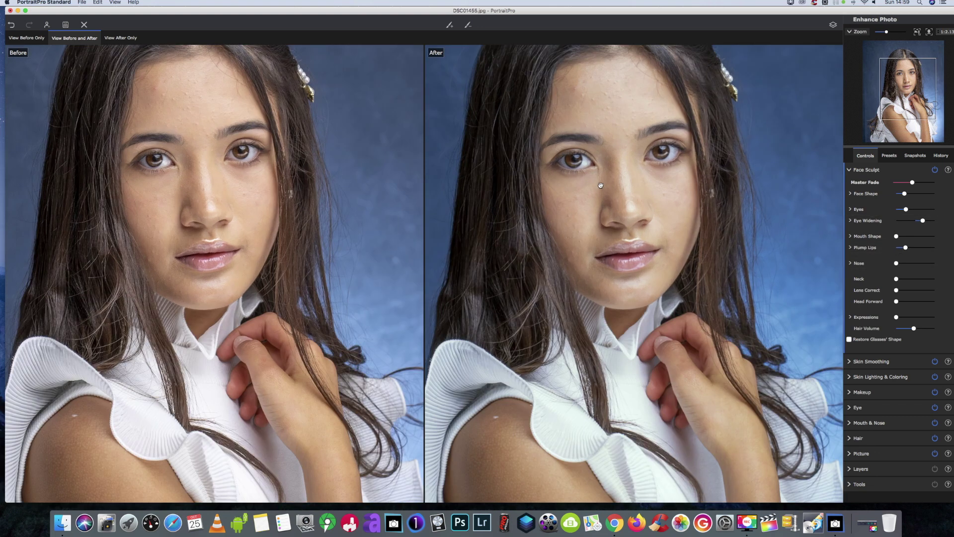
scroll(695, 262, "down", 3)
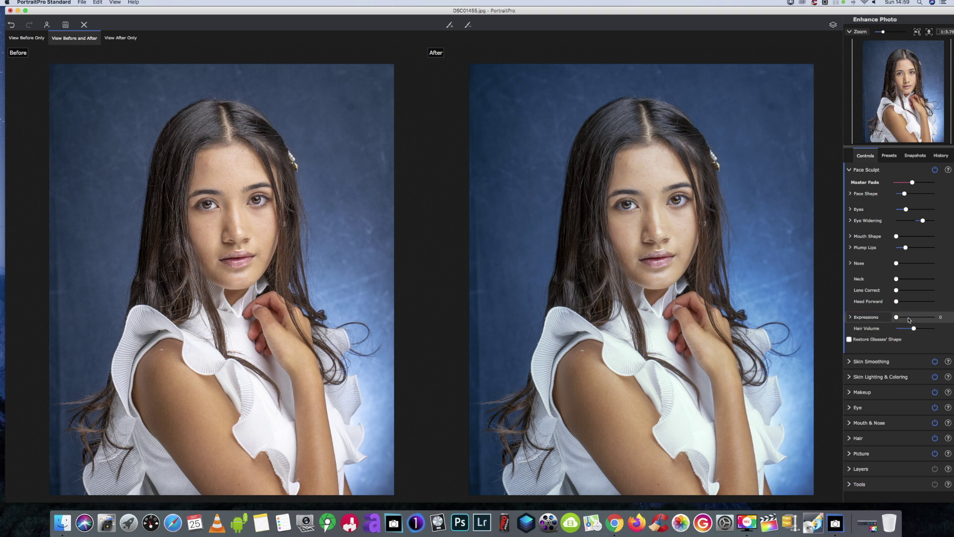
left_click_drag(908, 320, 925, 319)
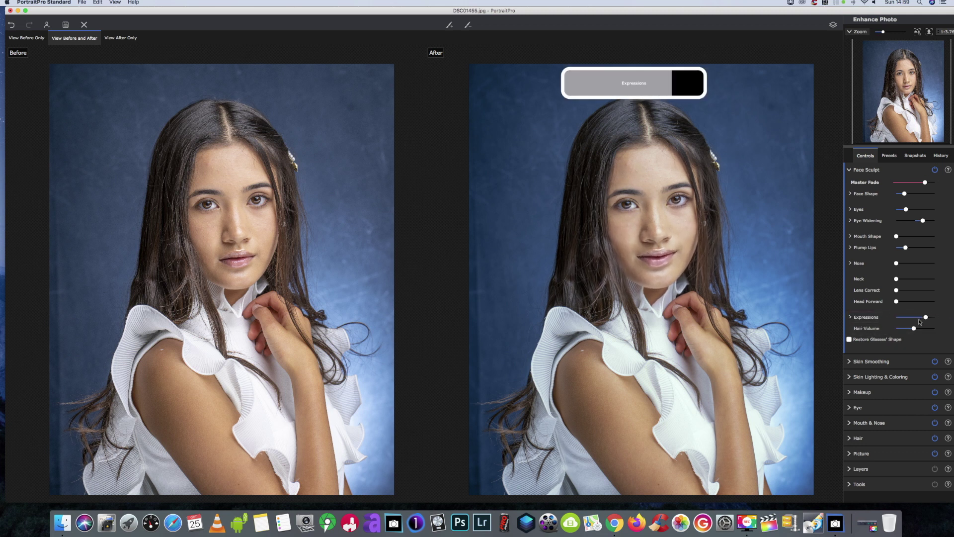
left_click_drag(920, 322, 908, 305)
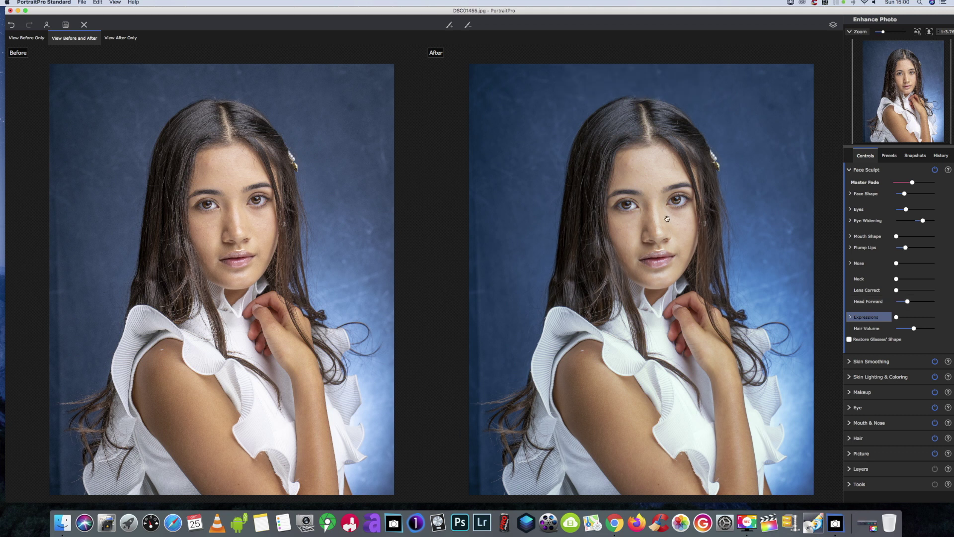
scroll(668, 219, "up", 2)
scroll(709, 283, "down", 2)
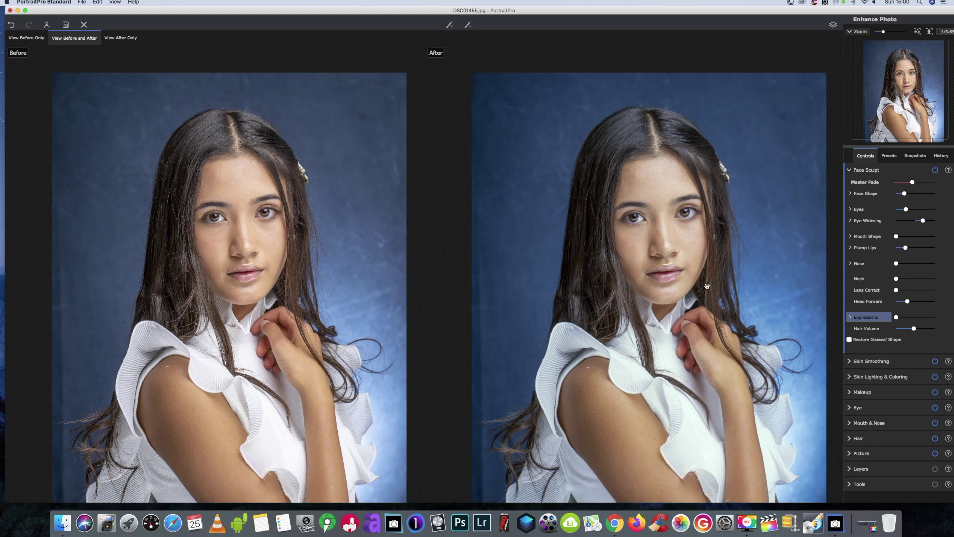
scroll(707, 286, "down", 1)
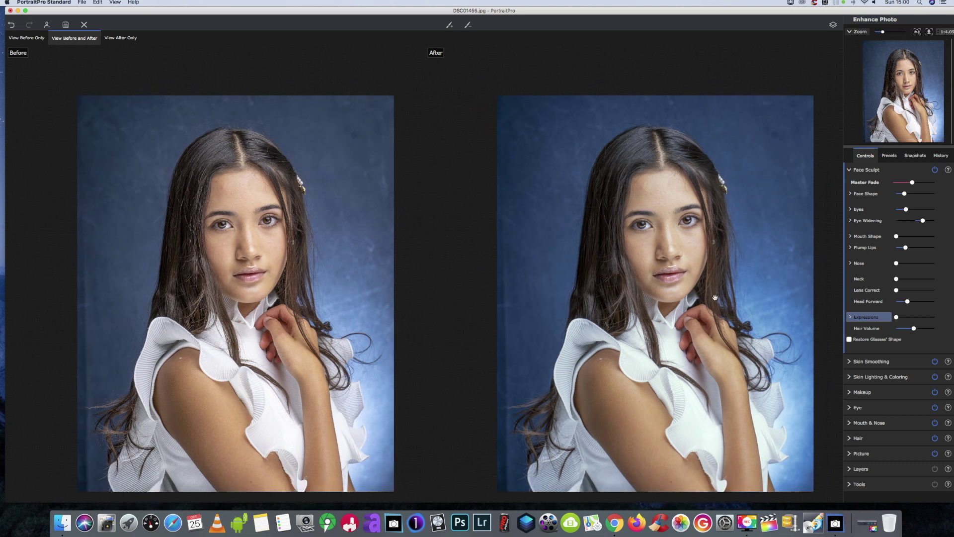
scroll(710, 278, "up", 2)
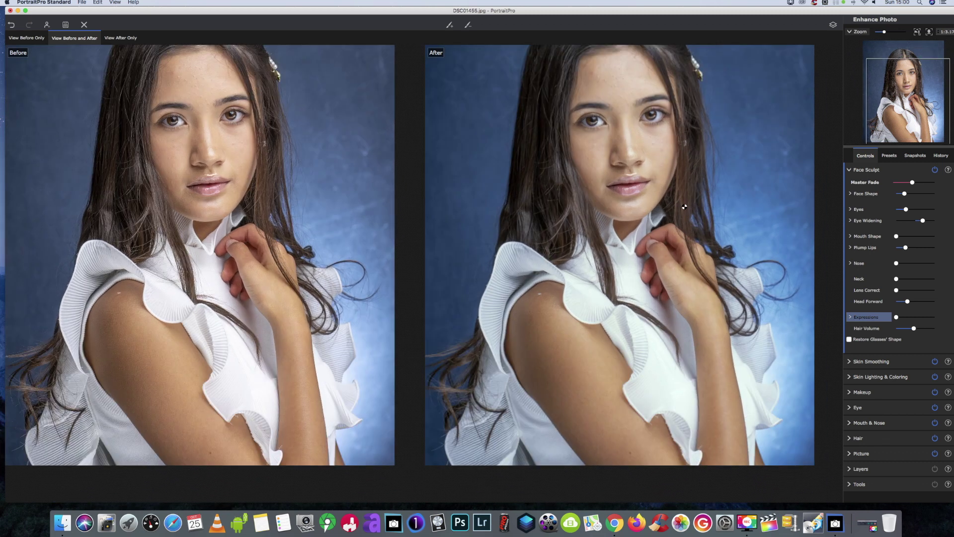
scroll(695, 235, "down", 2)
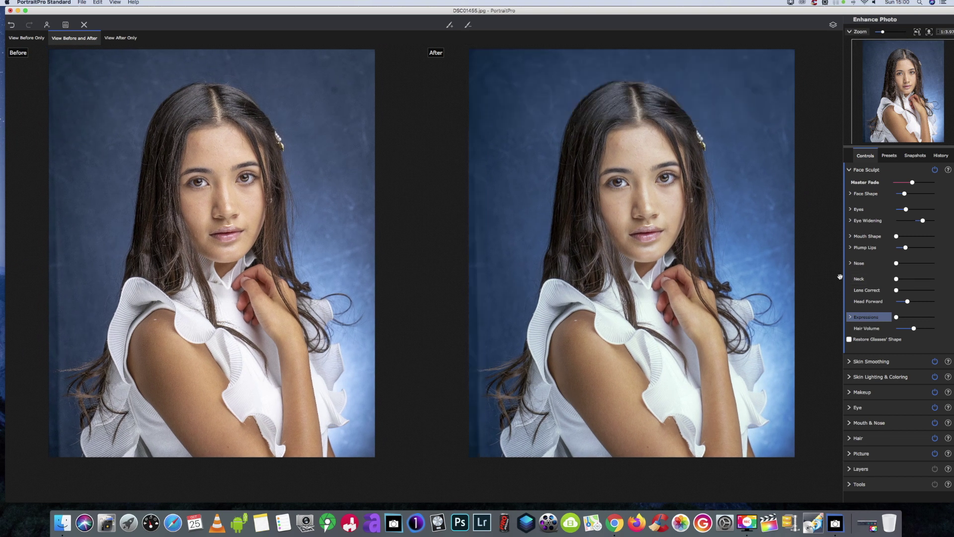
- Compare overall skin smoothing strengths ranging from 5 up to 54
left_click(886, 363)
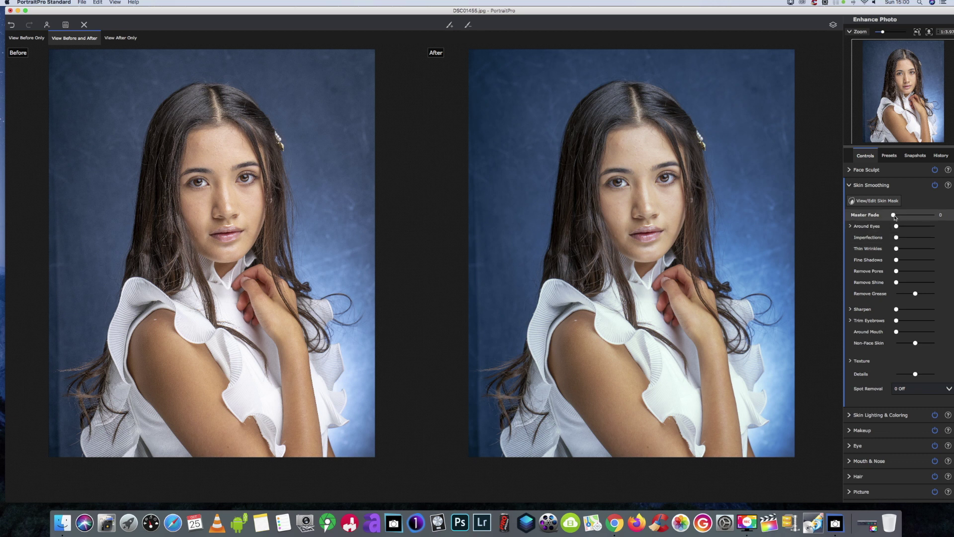
left_click_drag(900, 217, 910, 217)
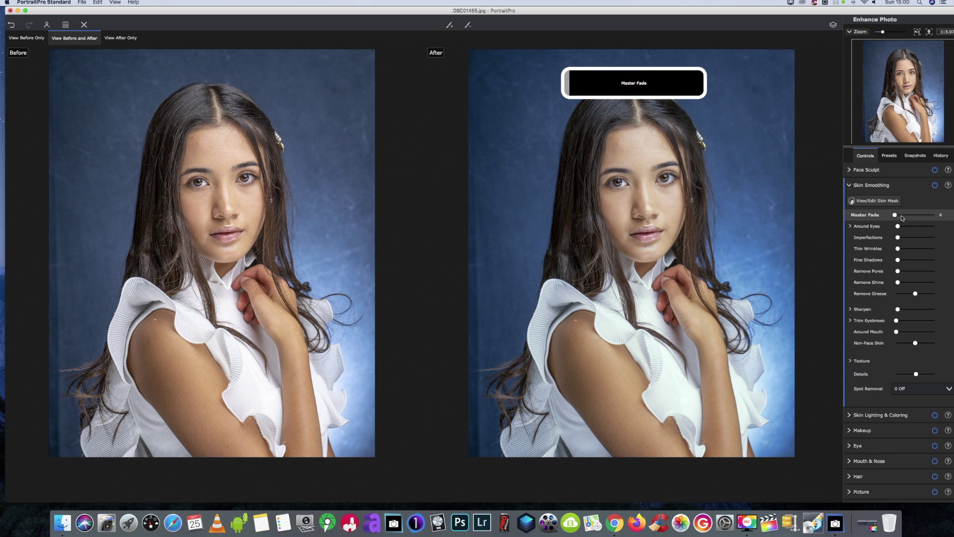
left_click_drag(899, 217, 908, 218)
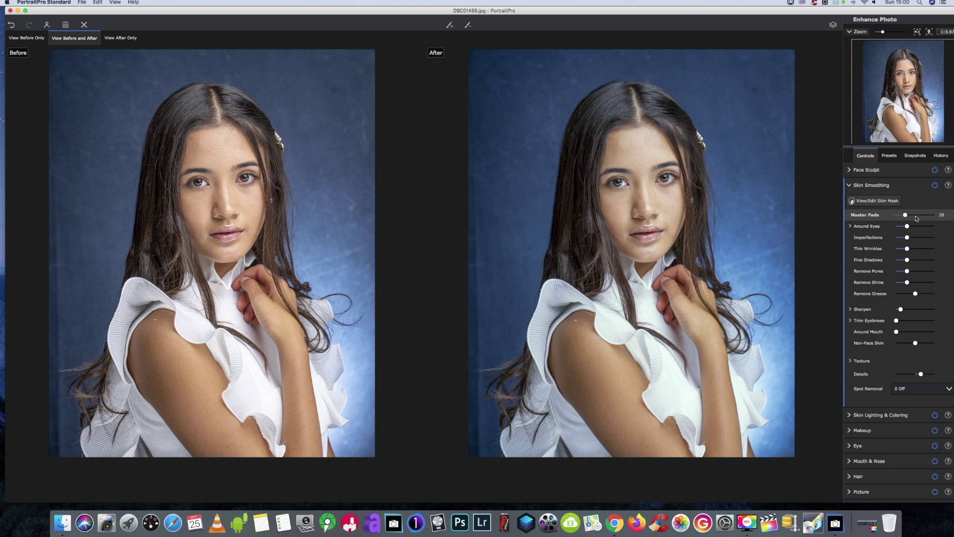
left_click_drag(917, 217, 912, 217)
left_click(908, 217)
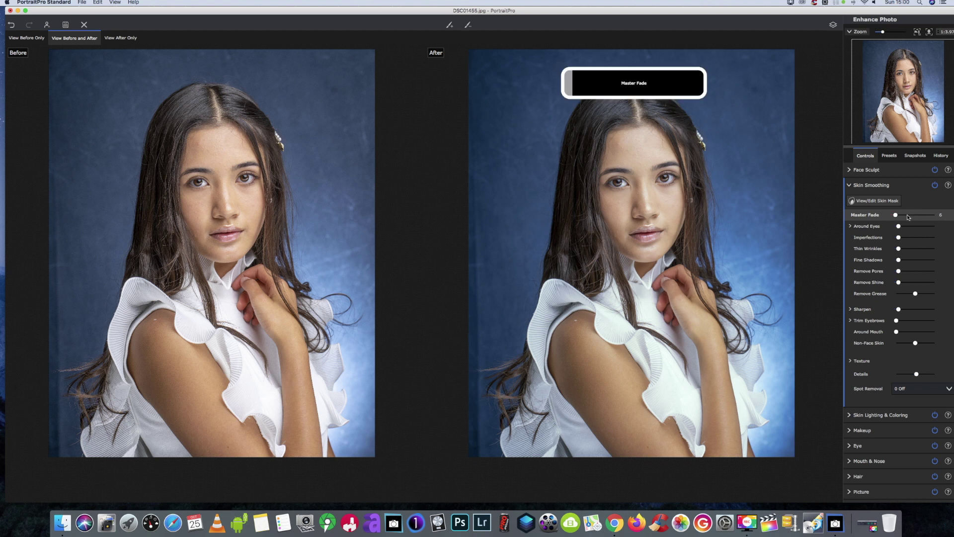
left_click_drag(912, 217, 915, 217)
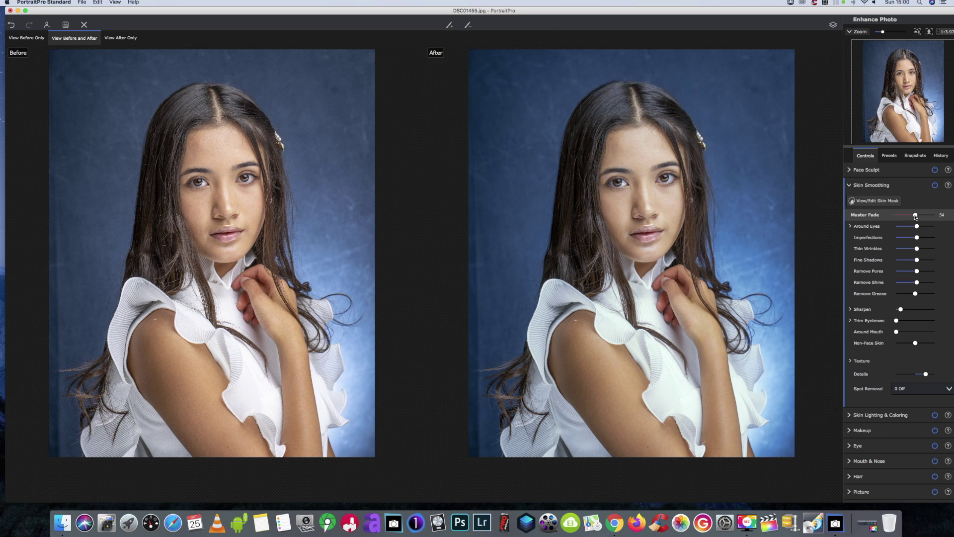
key("super+z")
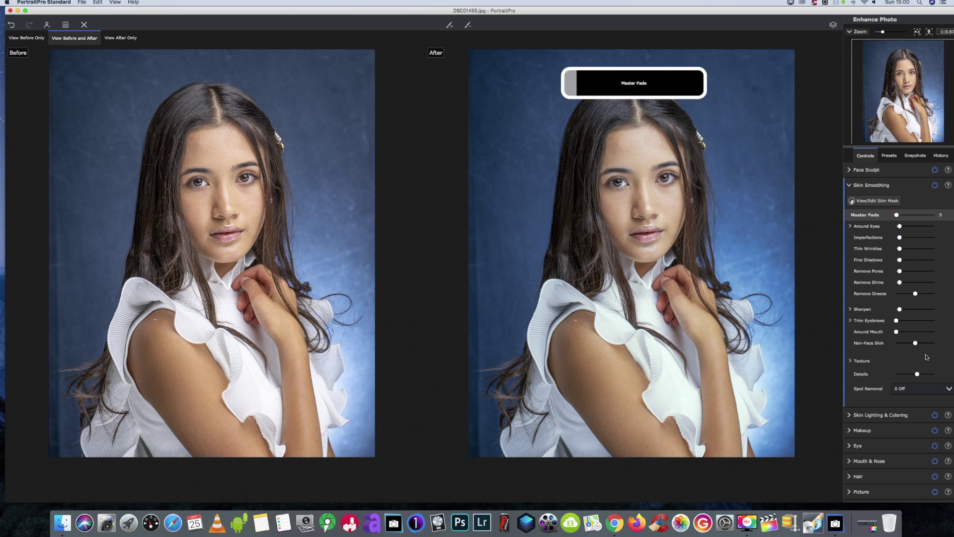
left_click(915, 218)
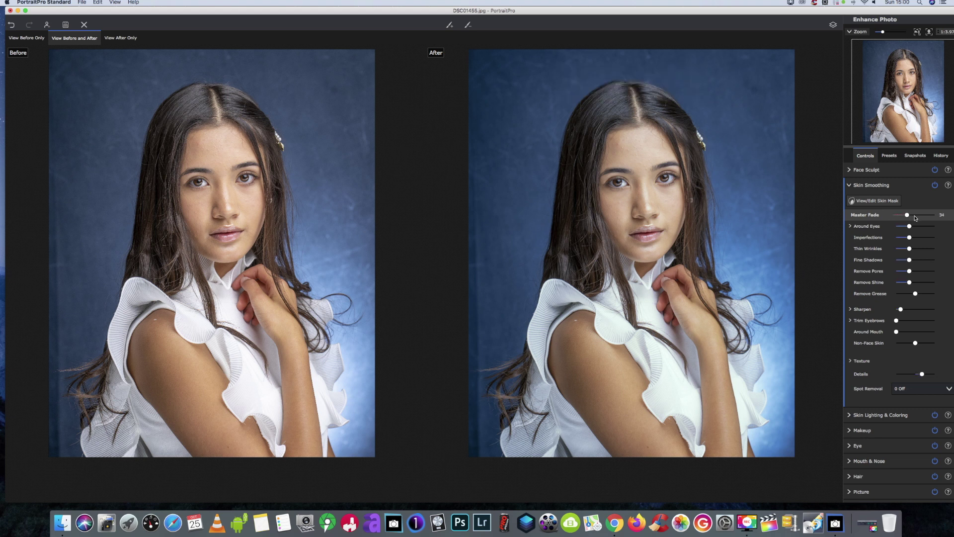
- Raise skin smoothing to 43, then restore the stronger setting of about 48
scroll(916, 217, "down", 5)
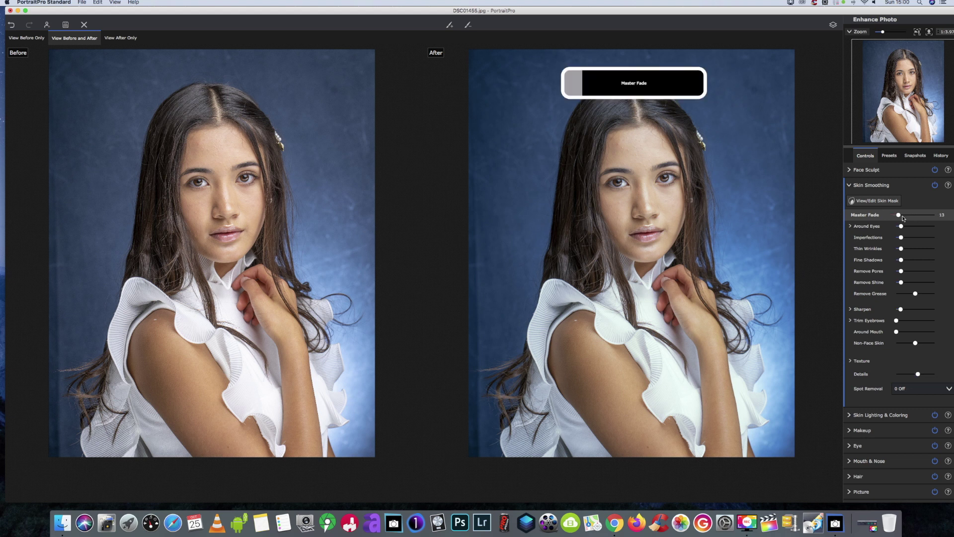
left_click_drag(902, 218, 917, 218)
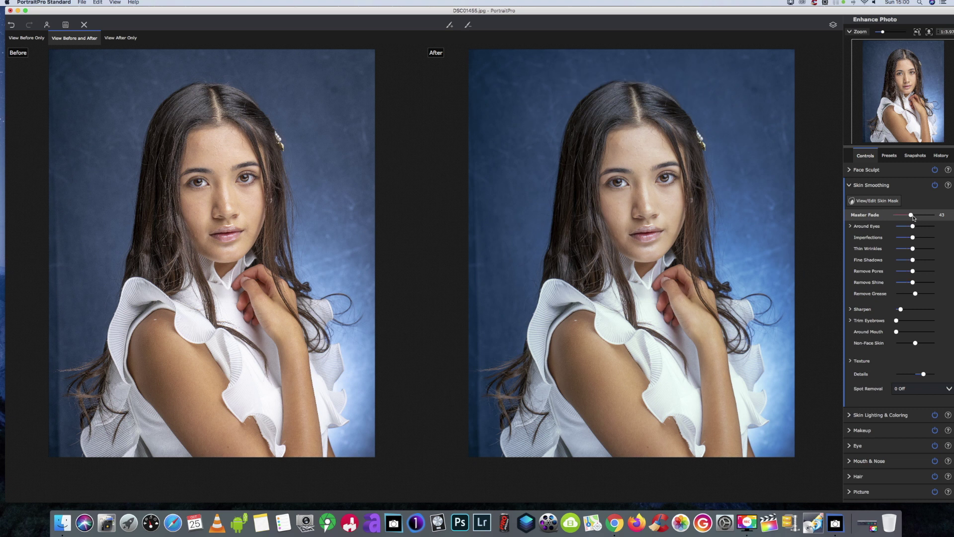
scroll(917, 217, "up", 2)
scroll(872, 435, "down", 5)
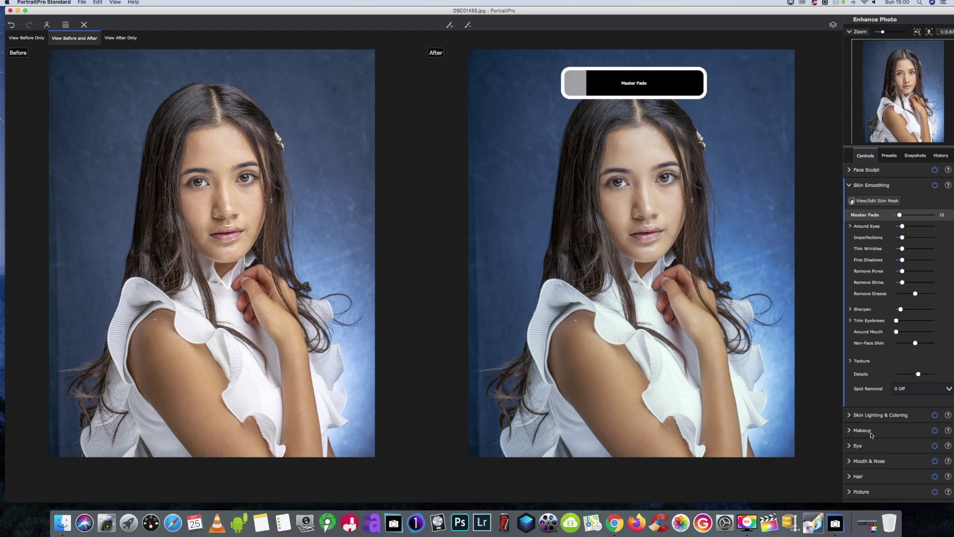
key("super+z")
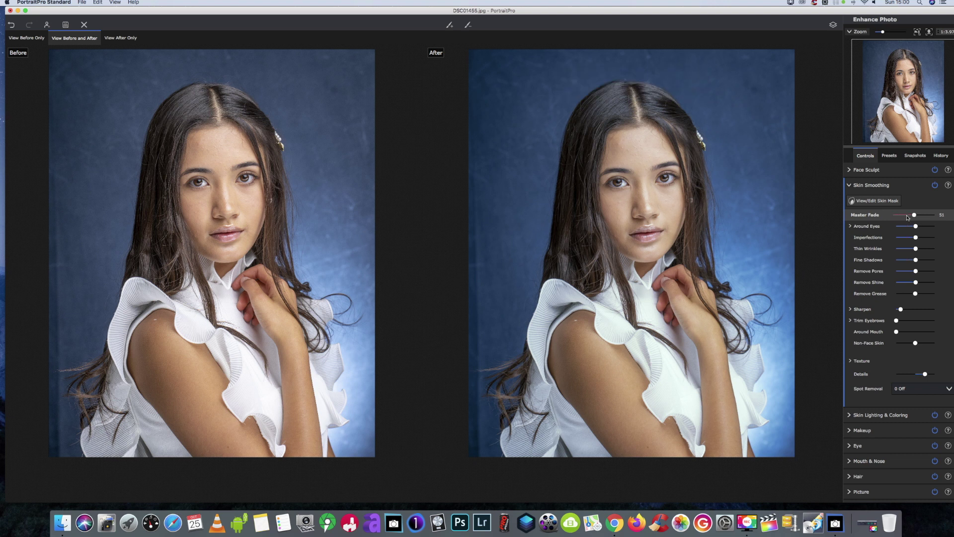
scroll(944, 397, "down", 1)
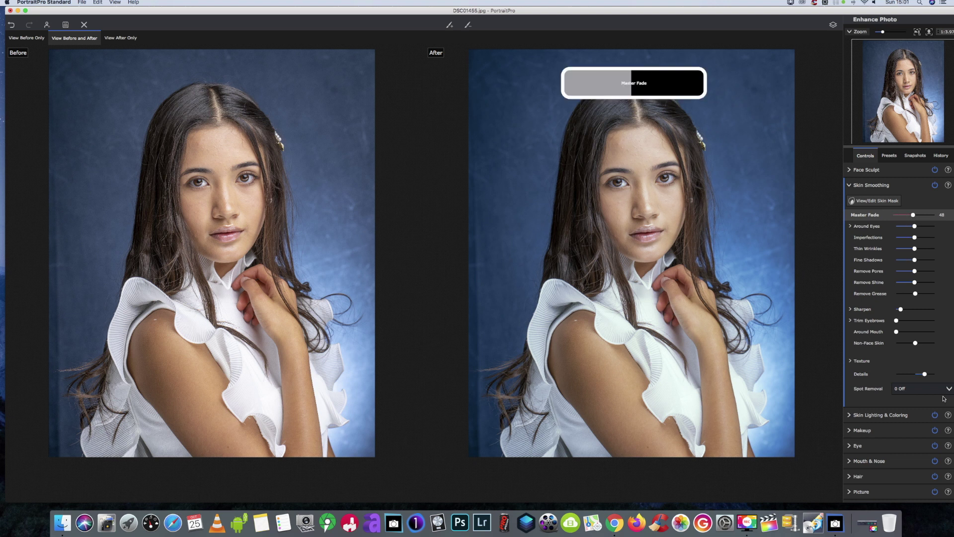
scroll(943, 398, "down", 5)
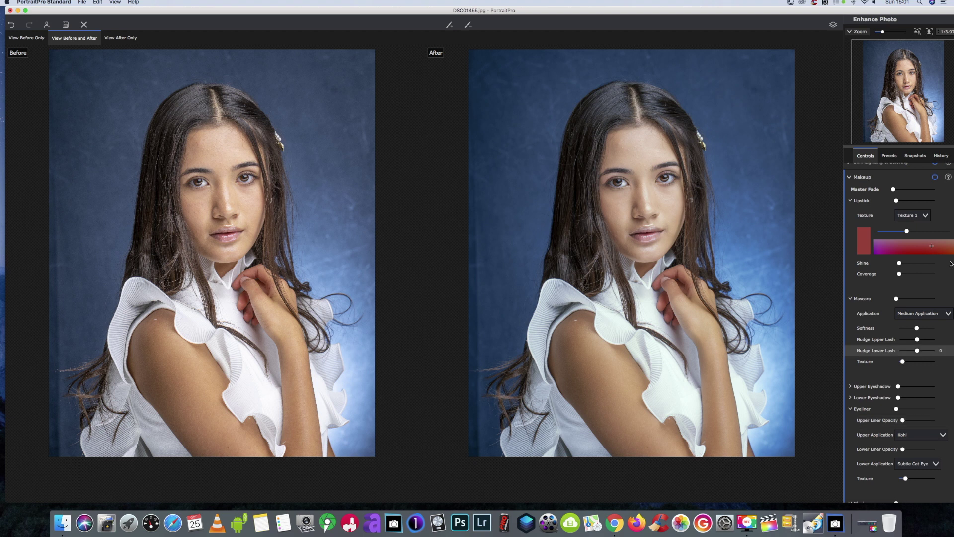
scroll(892, 219, "up", 2)
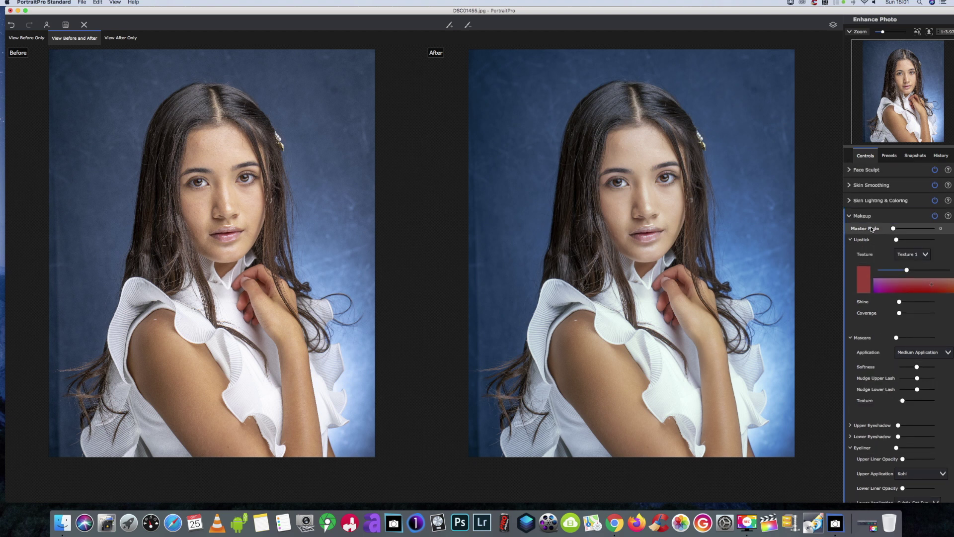
- Collapse Skin Smoothing, expand Makeup, and raise the cheek blusher from 38 to 43
left_click(880, 186)
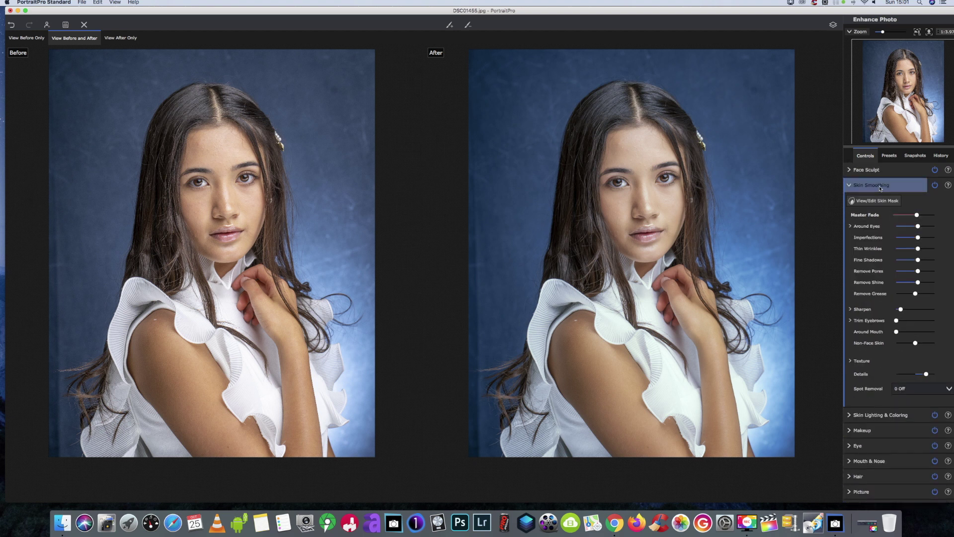
left_click(880, 187)
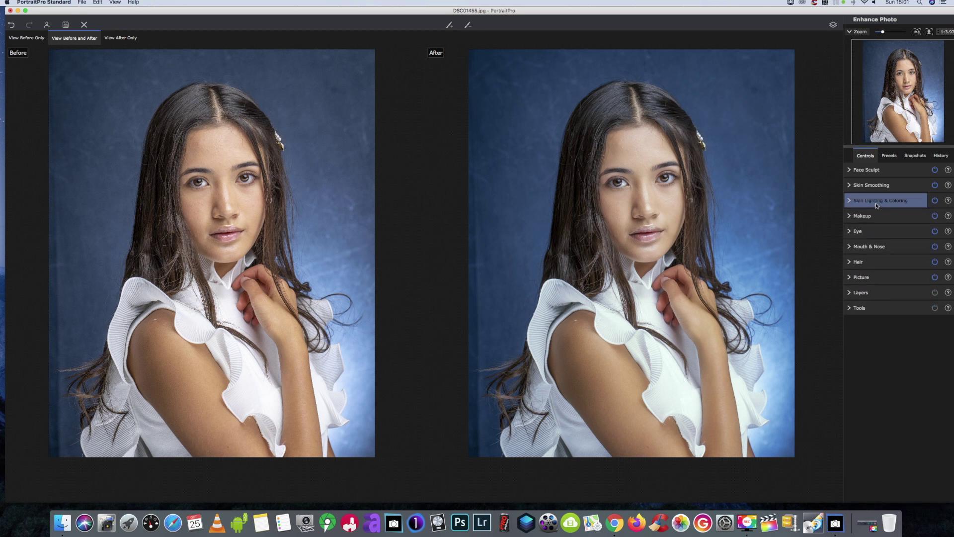
left_click(874, 221)
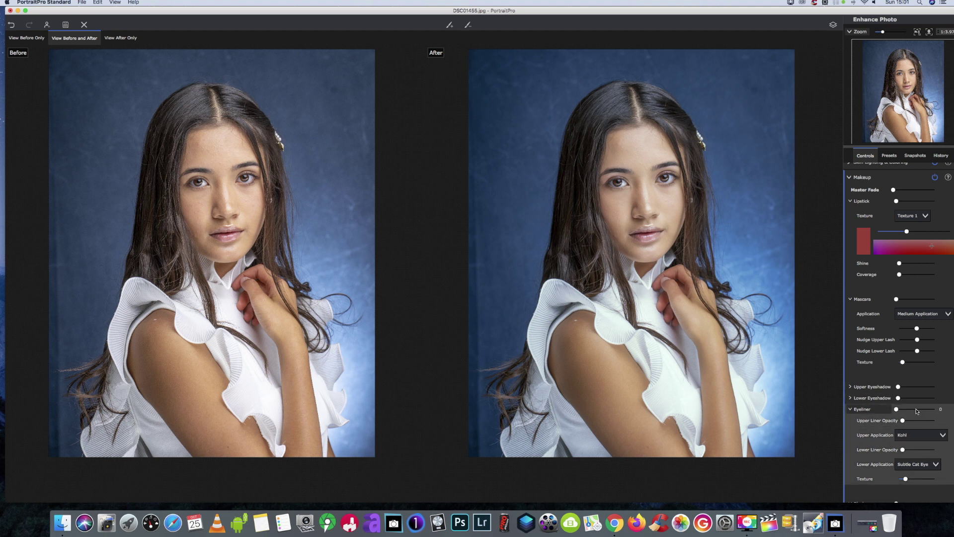
scroll(917, 415, "down", 3)
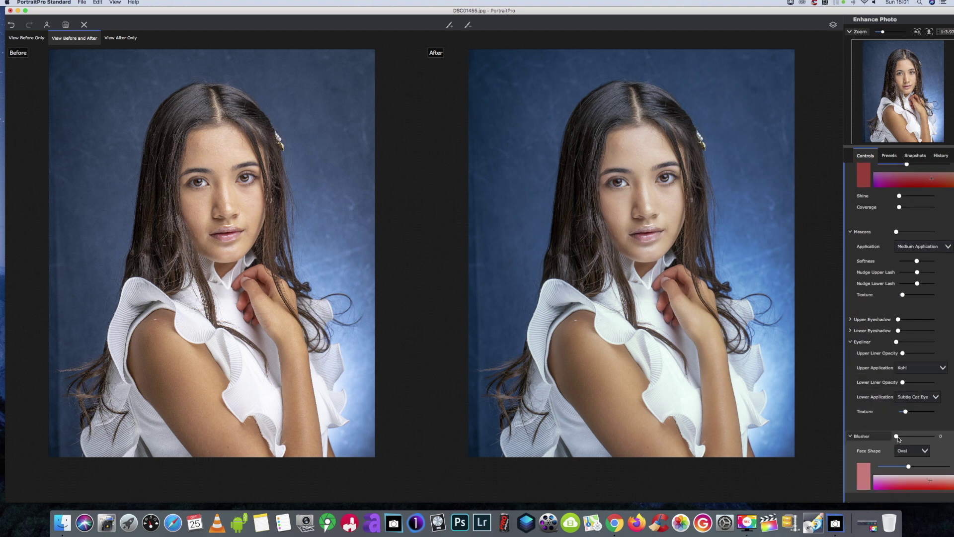
mouse_move(897, 437)
left_mouse_down()
mouse_move(912, 439)
mouse_move(902, 440)
left_mouse_up()
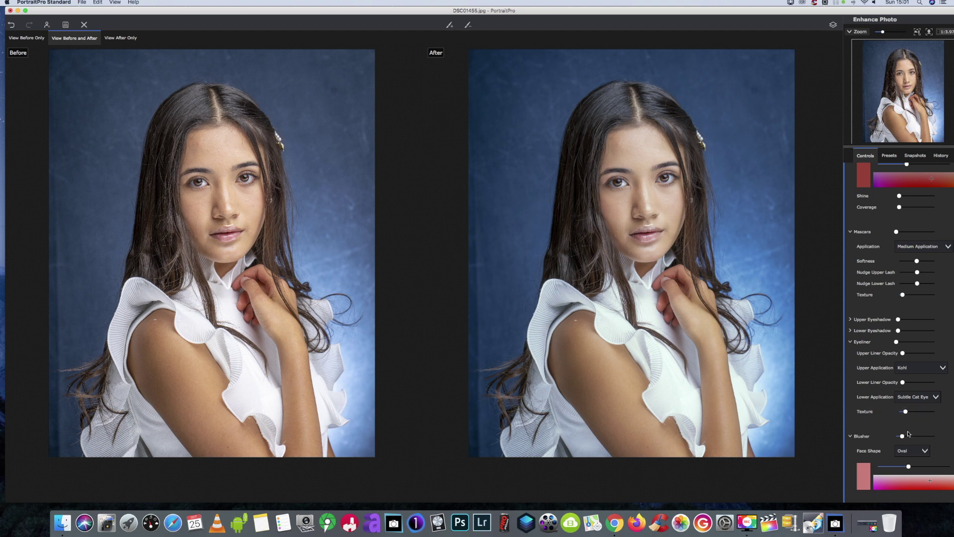
left_click_drag(903, 437, 912, 438)
scroll(620, 337, "down", 2)
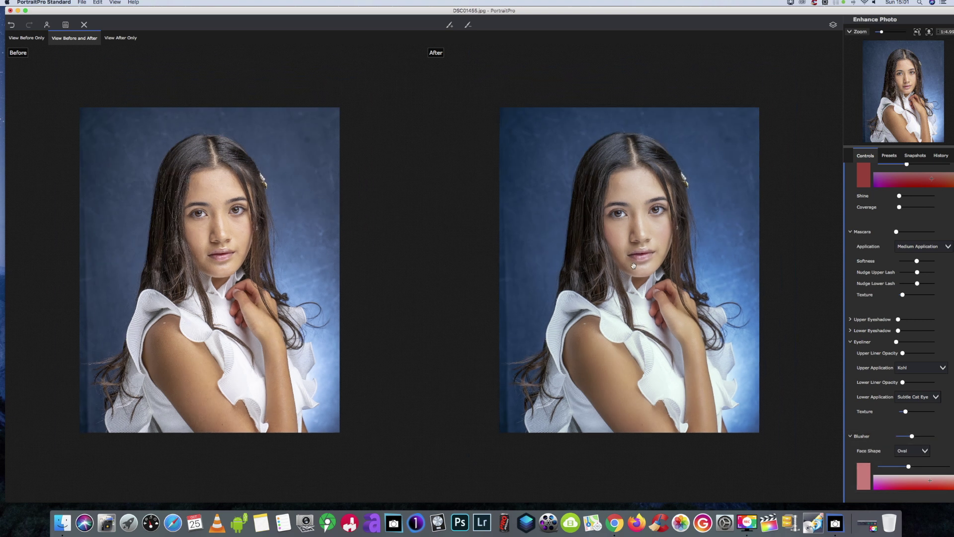
scroll(635, 271, "up", 3)
scroll(654, 286, "down", 1)
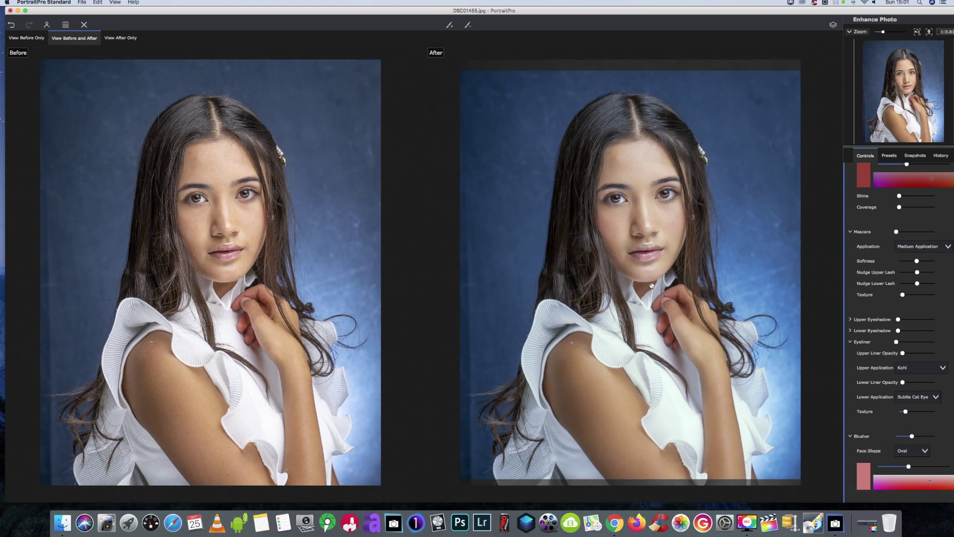
scroll(650, 291, "up", 2)
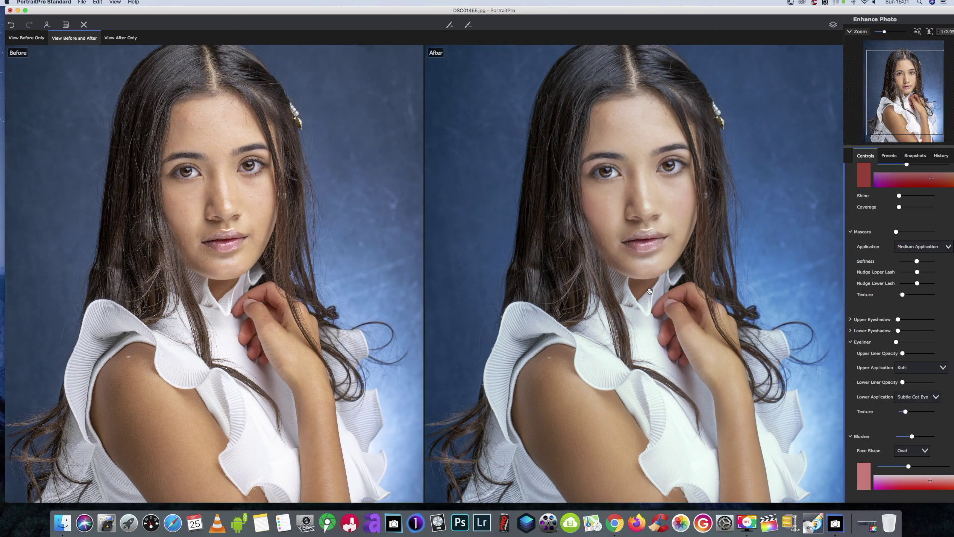
scroll(655, 278, "down", 3)
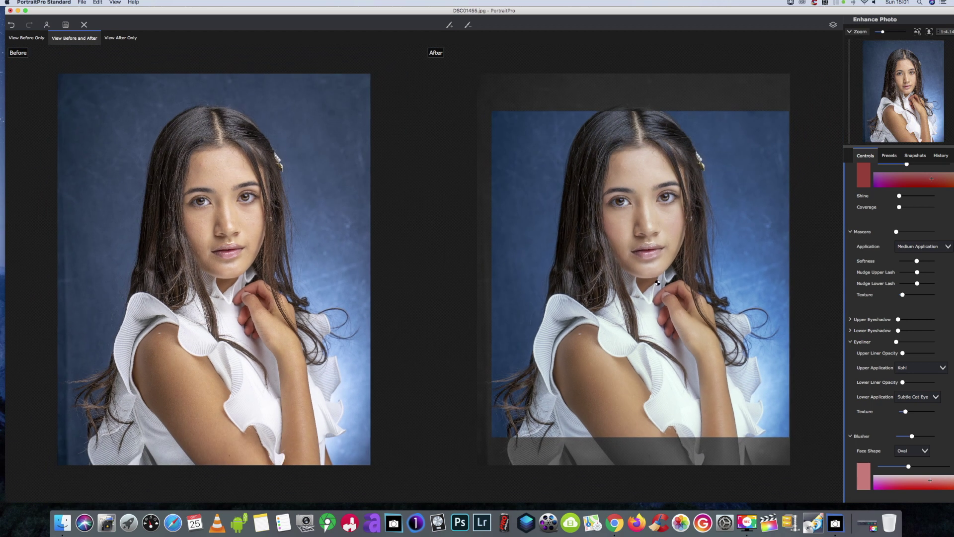
scroll(655, 281, "down", 3)
scroll(655, 281, "up", 2)
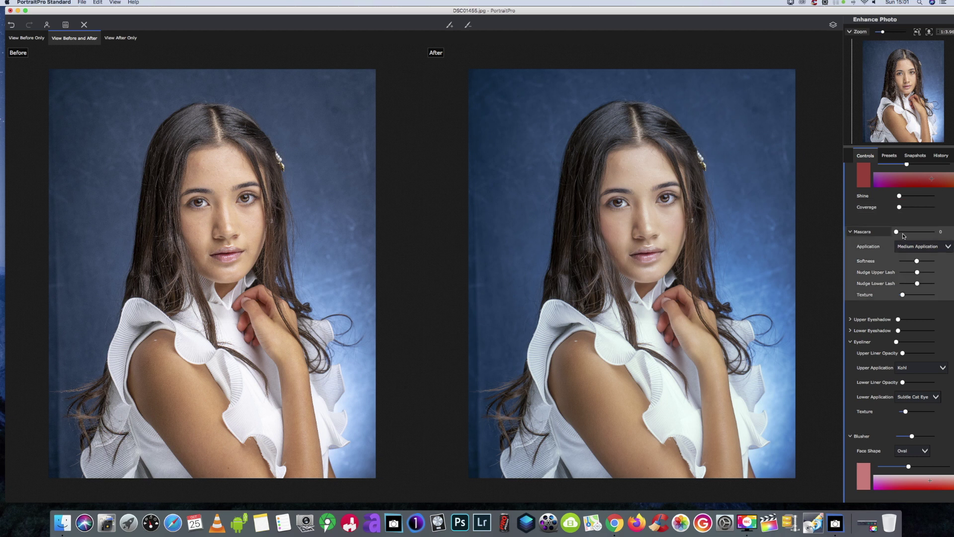
- Apply mascara at full strength (100) and try the eyeliner slider
left_click_drag(897, 232, 930, 235)
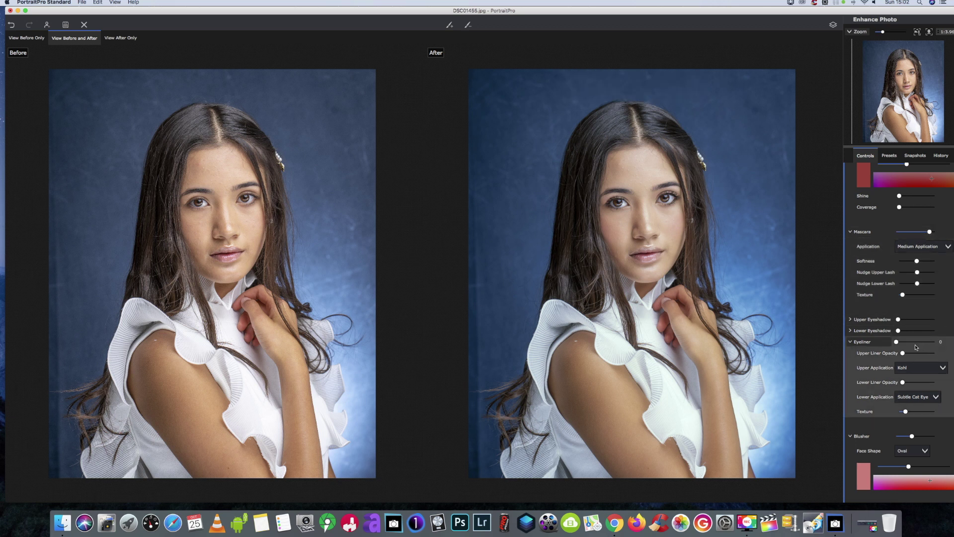
mouse_move(898, 343)
left_mouse_down()
mouse_move(944, 345)
mouse_move(890, 345)
mouse_move(952, 346)
mouse_move(894, 345)
left_mouse_up()
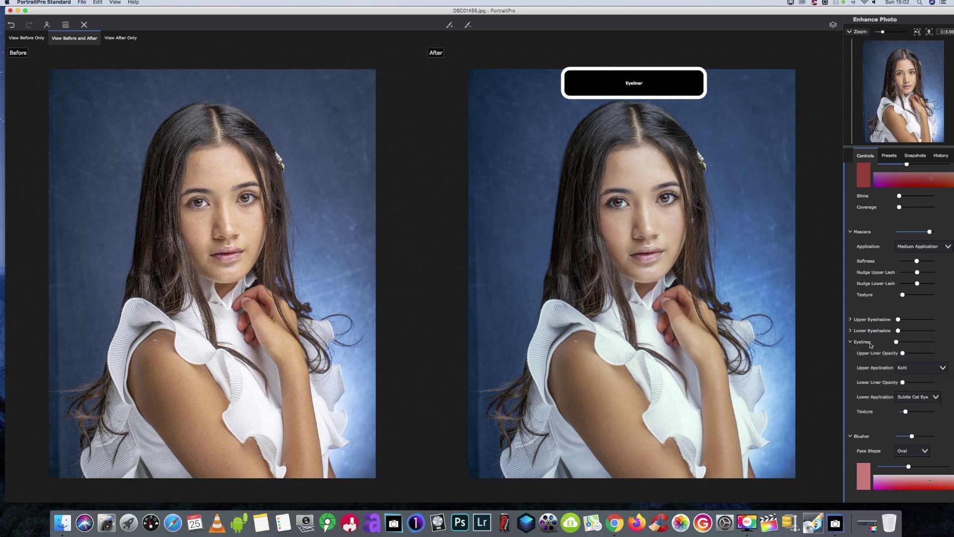
scroll(726, 224, "up", 3)
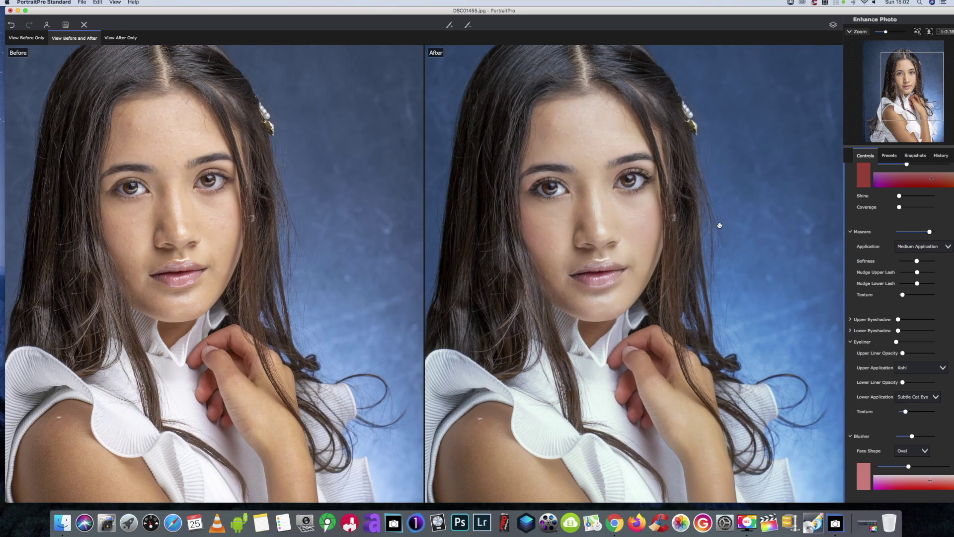
- Set the eyeliner strength to about 12 and the lower liner opacity to about 29
left_click(899, 320)
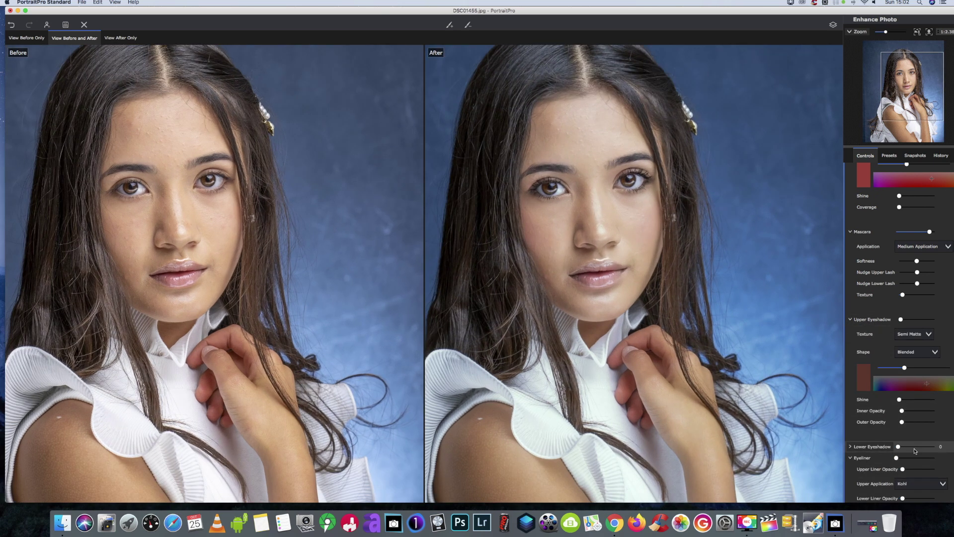
left_click_drag(898, 458, 901, 459)
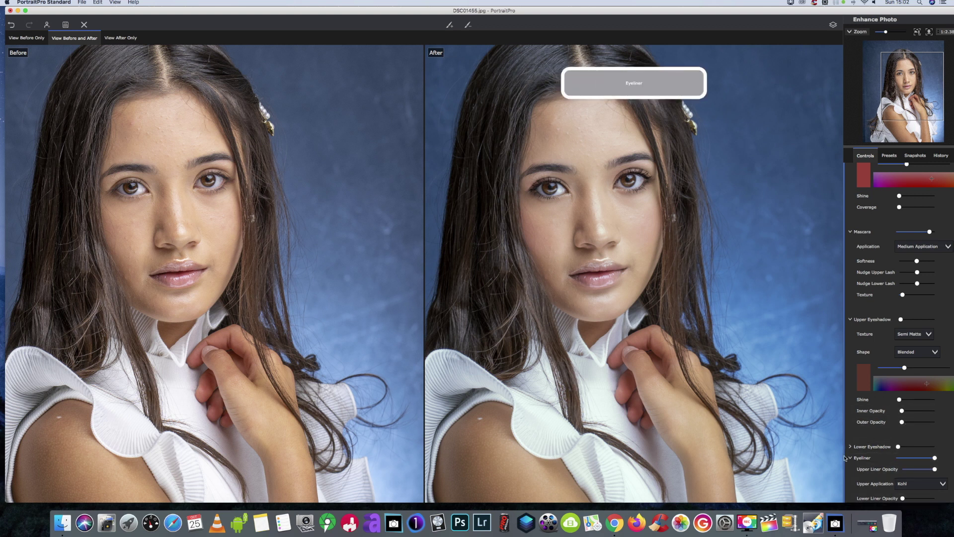
left_click(935, 459)
left_click_drag(936, 459, 896, 459)
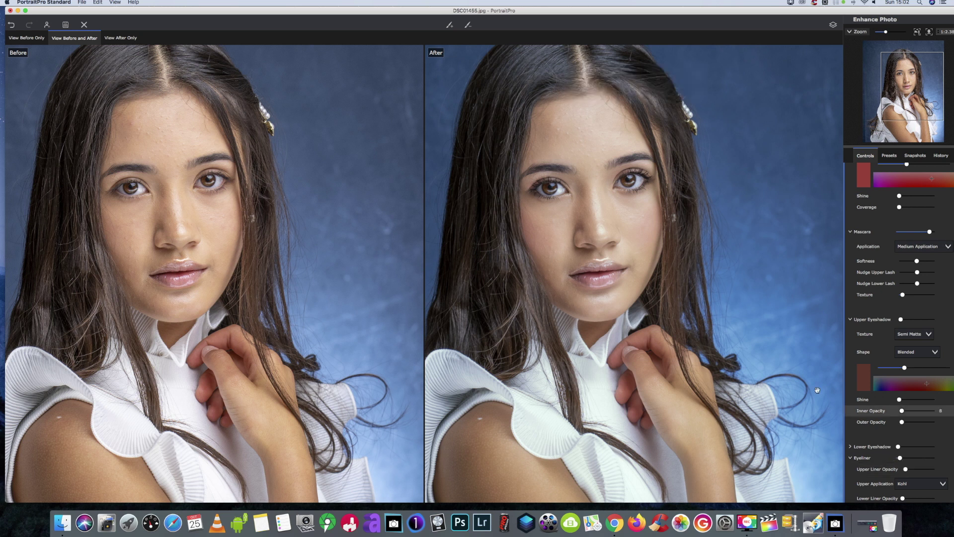
scroll(781, 382, "down", 2)
scroll(781, 382, "down", 1)
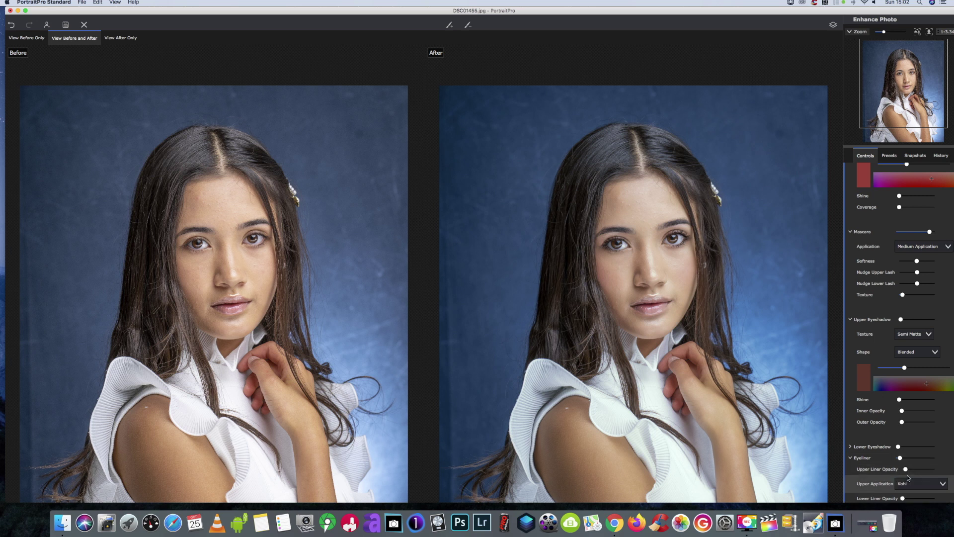
scroll(909, 476, "down", 2)
scroll(909, 476, "down", 5)
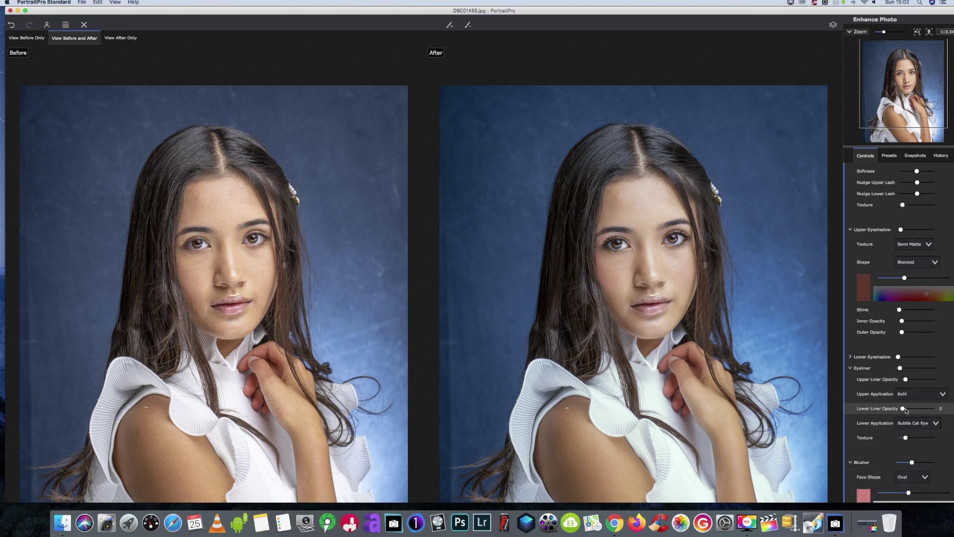
left_click_drag(906, 410, 919, 410)
left_click(916, 396)
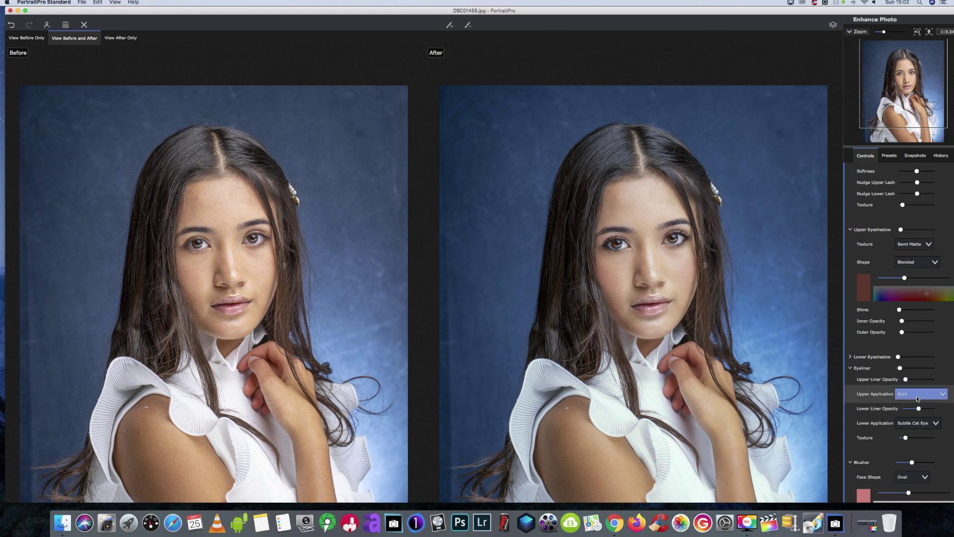
- Set the upper eyeliner to Kohl and the lower liner to Subtle Cat Eye
left_click(917, 397)
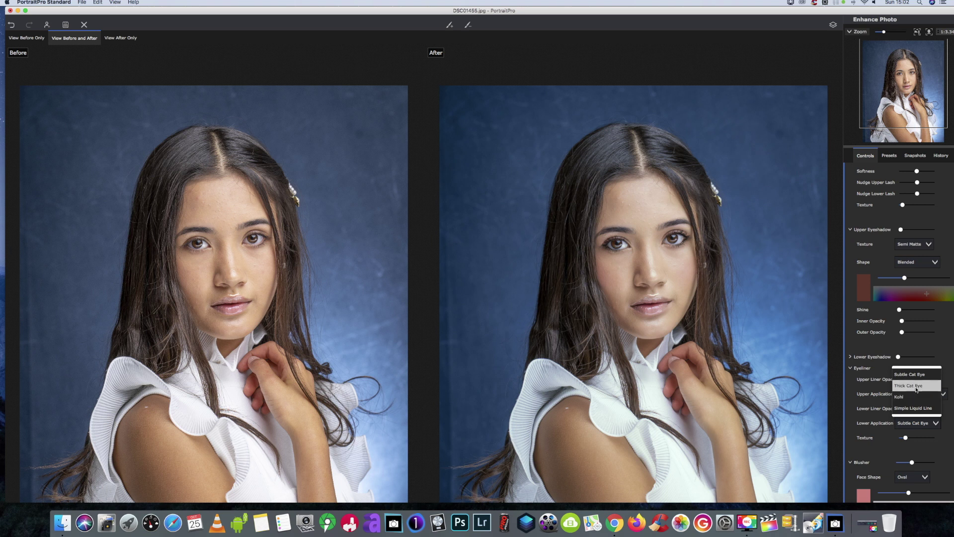
left_click(917, 386)
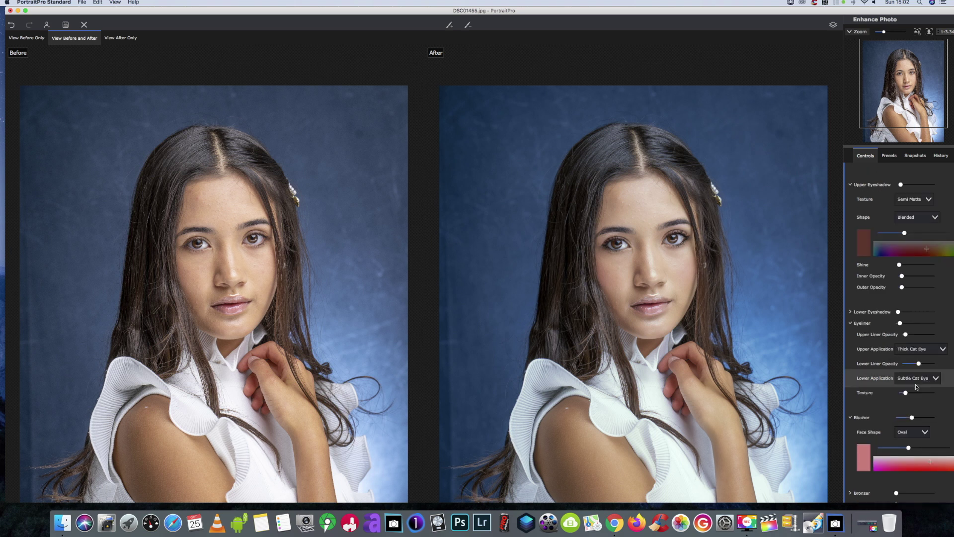
left_click(928, 377)
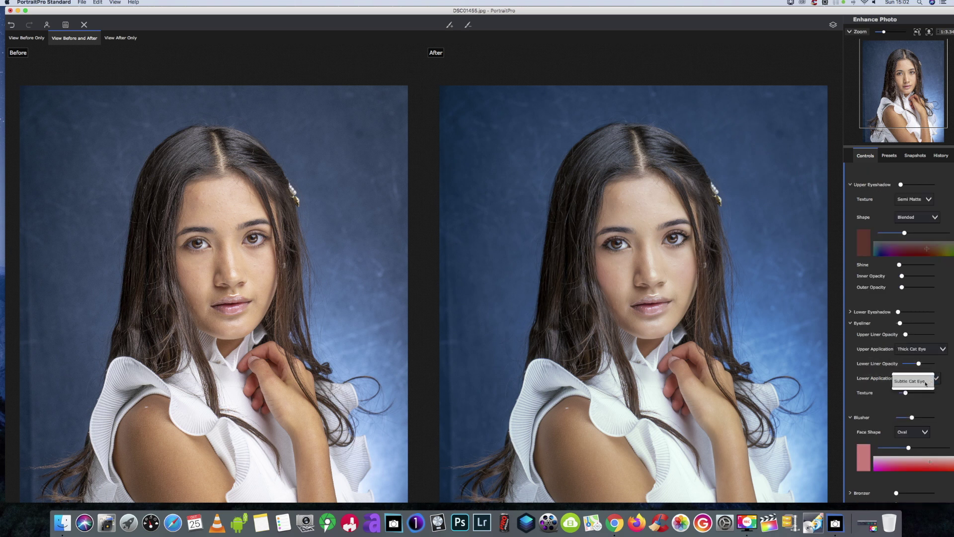
left_click(924, 384)
left_click(936, 378)
left_click(924, 382)
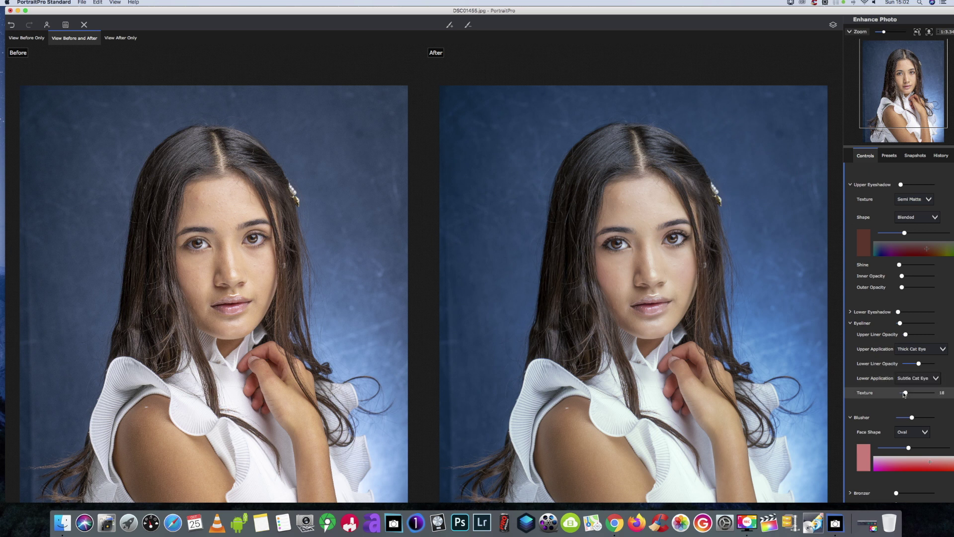
left_click(911, 379)
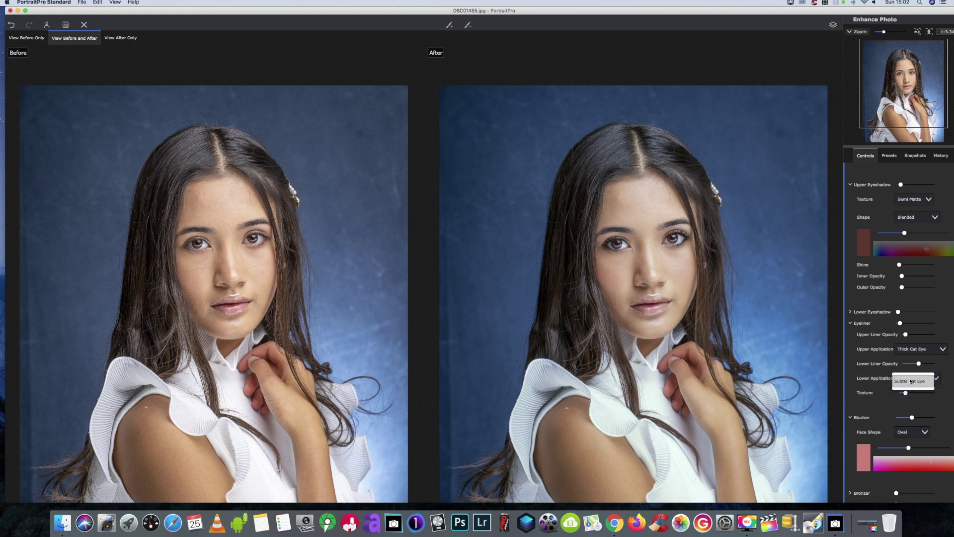
left_click(911, 380)
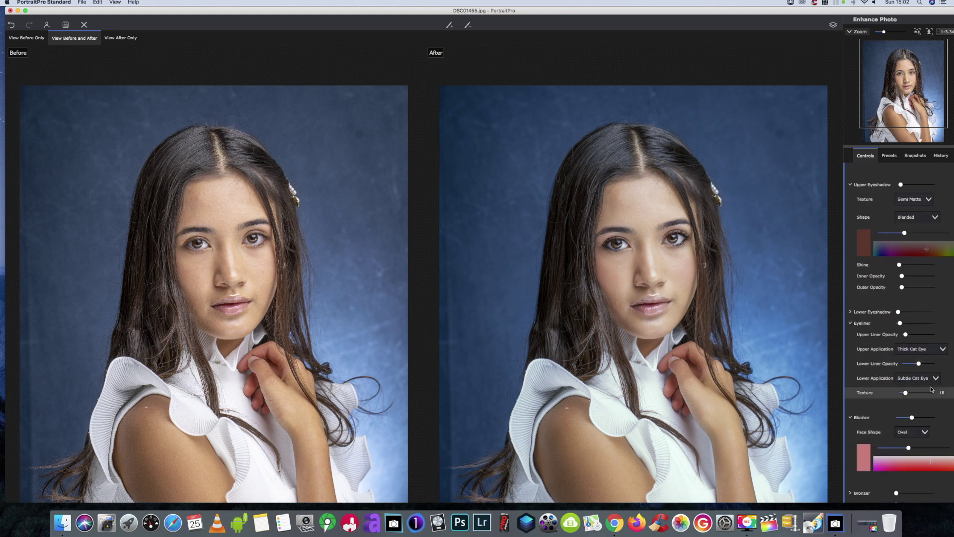
left_click(937, 350)
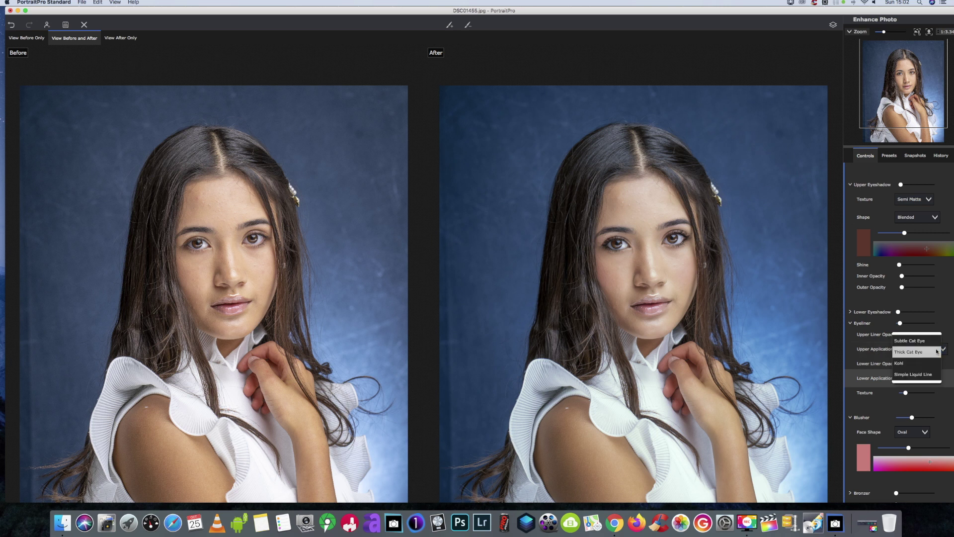
left_click(914, 363)
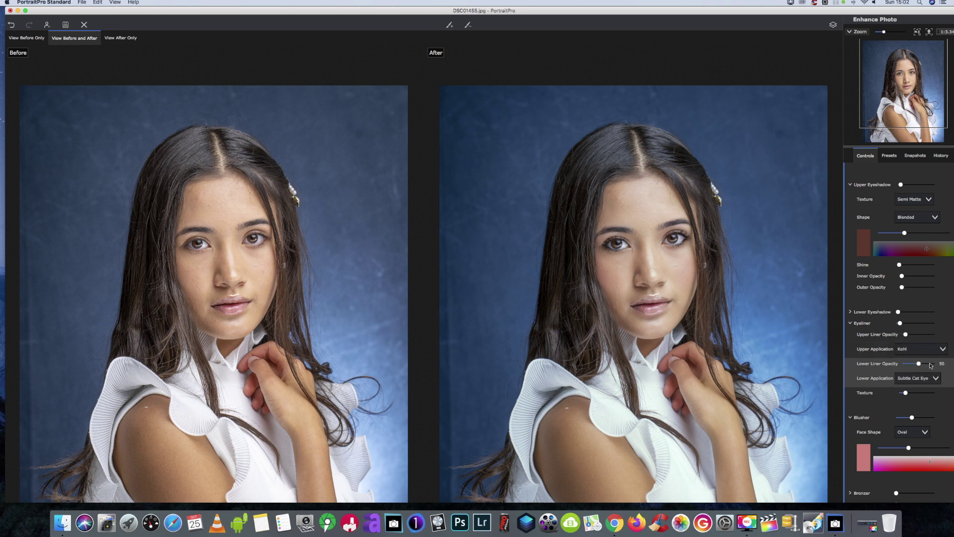
left_click(938, 379)
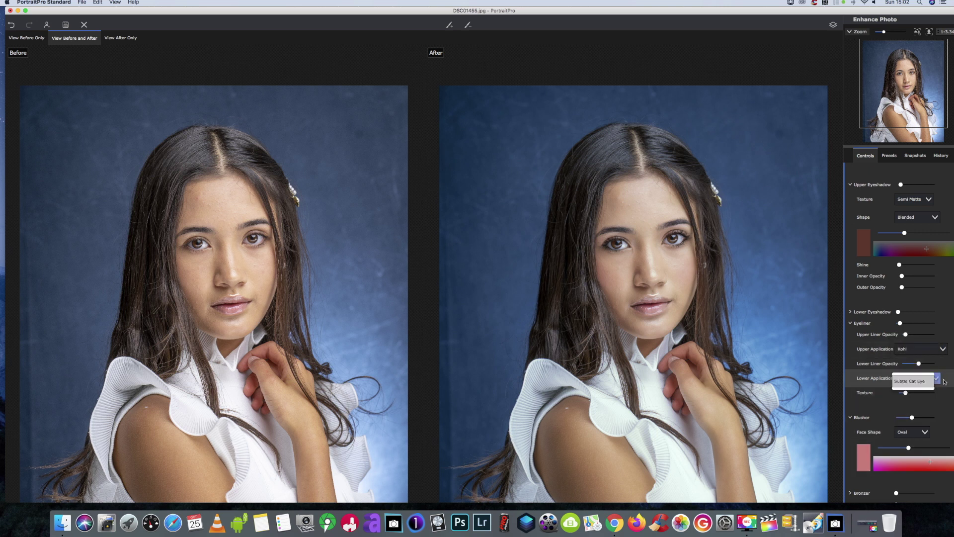
left_click(914, 381)
- Darken the eyebrows with a stronger eyebrow pencil of about 23
scroll(943, 420, "down", 5)
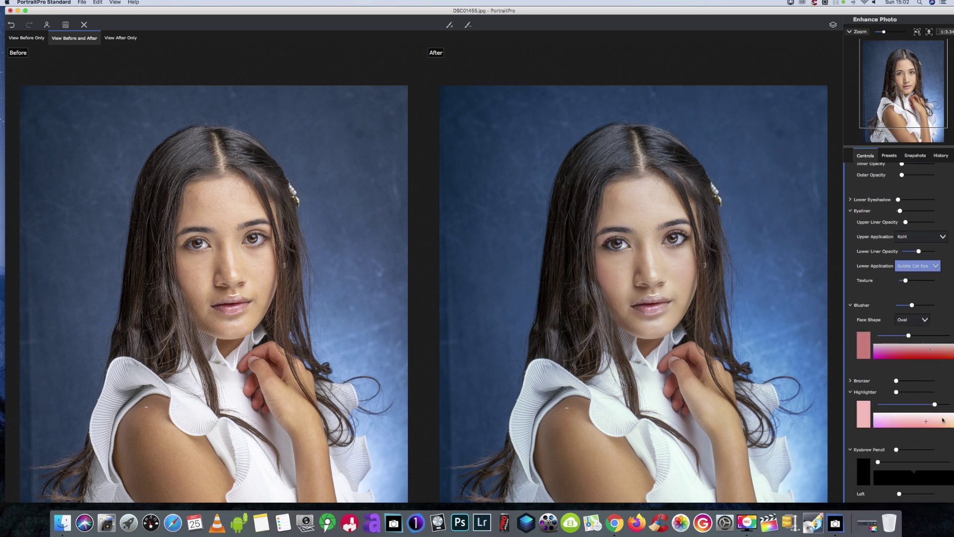
scroll(942, 420, "down", 3)
left_click(898, 383)
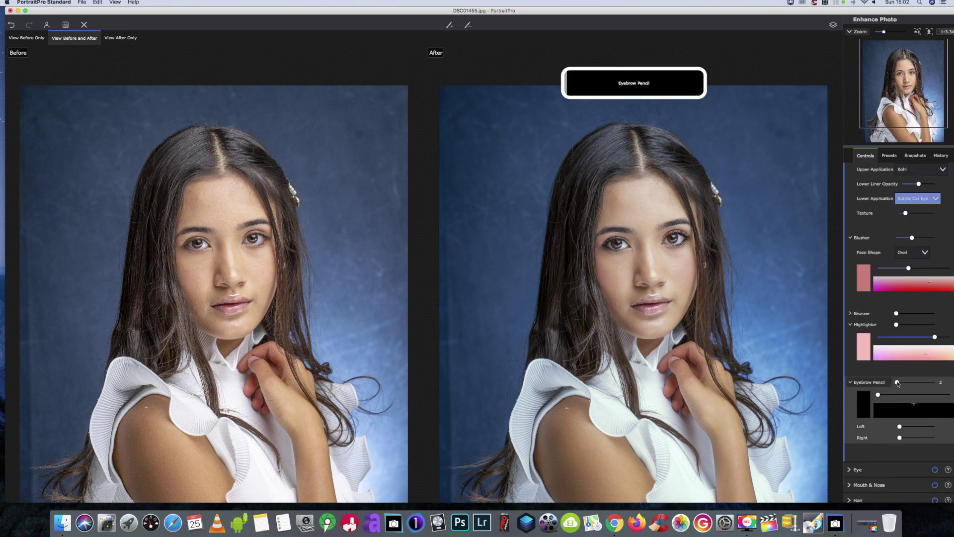
mouse_move(898, 382)
left_mouse_down()
mouse_move(914, 383)
mouse_move(905, 385)
left_mouse_up()
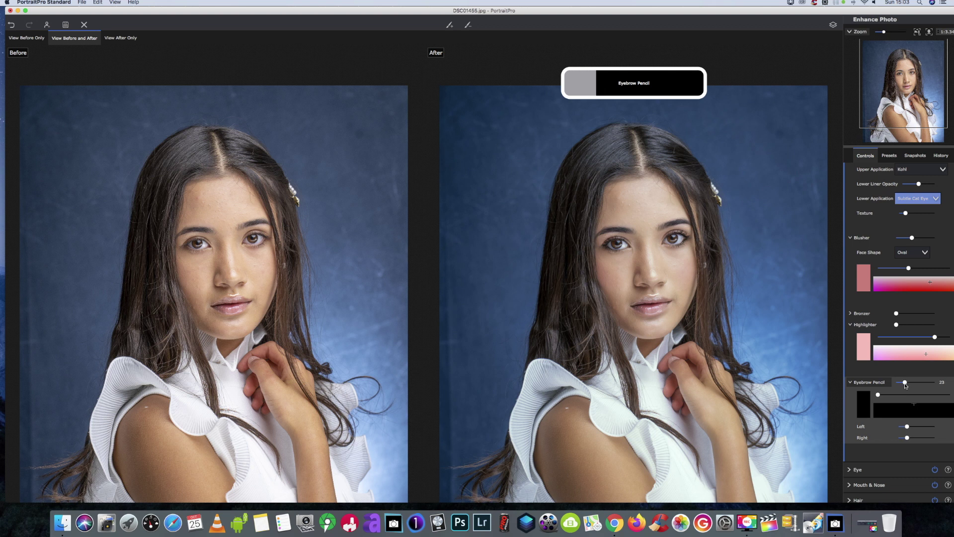
- Whiten the eyes with a wider whitening area, sharpen the eyes to 35, and brighten the irises to 32
left_click(858, 469)
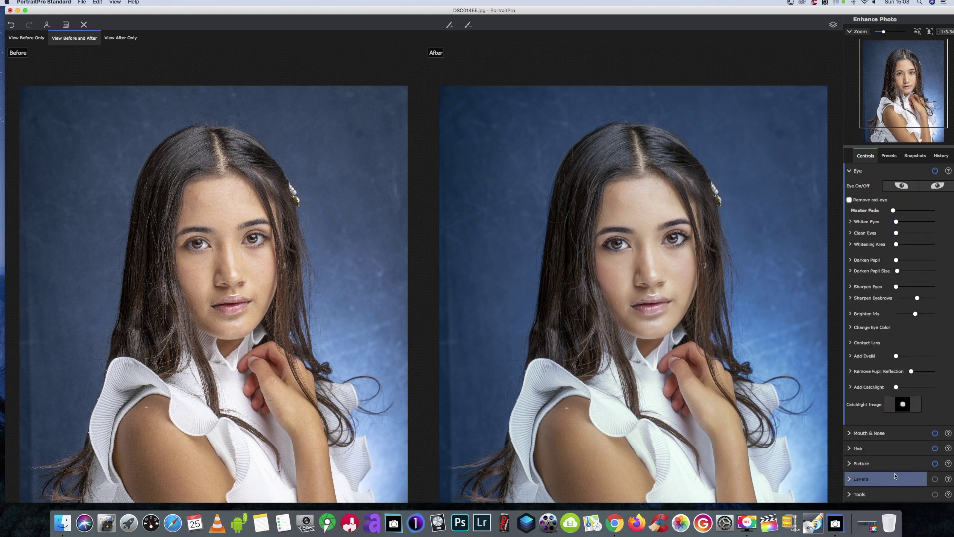
left_click_drag(897, 222, 911, 225)
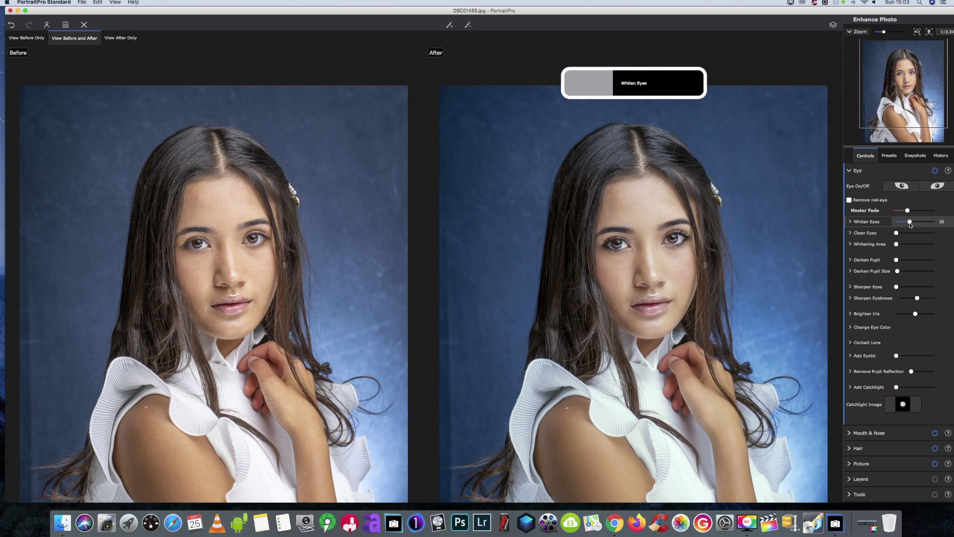
left_click_drag(896, 244, 900, 245)
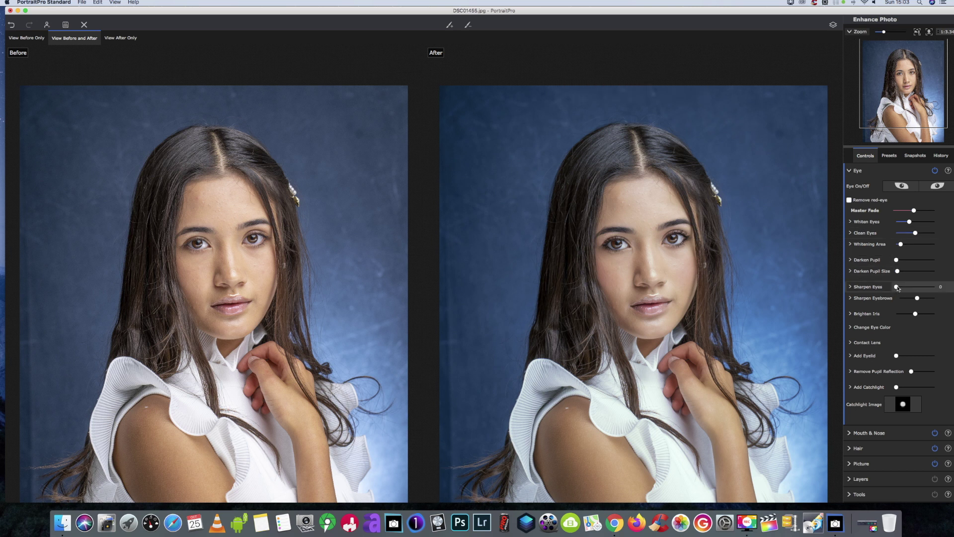
left_click_drag(897, 287, 911, 287)
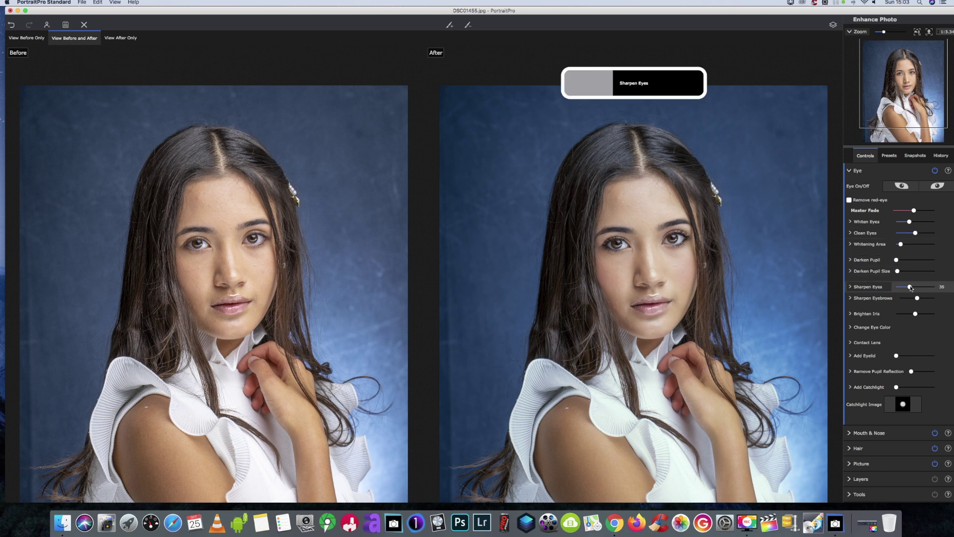
left_click(919, 315)
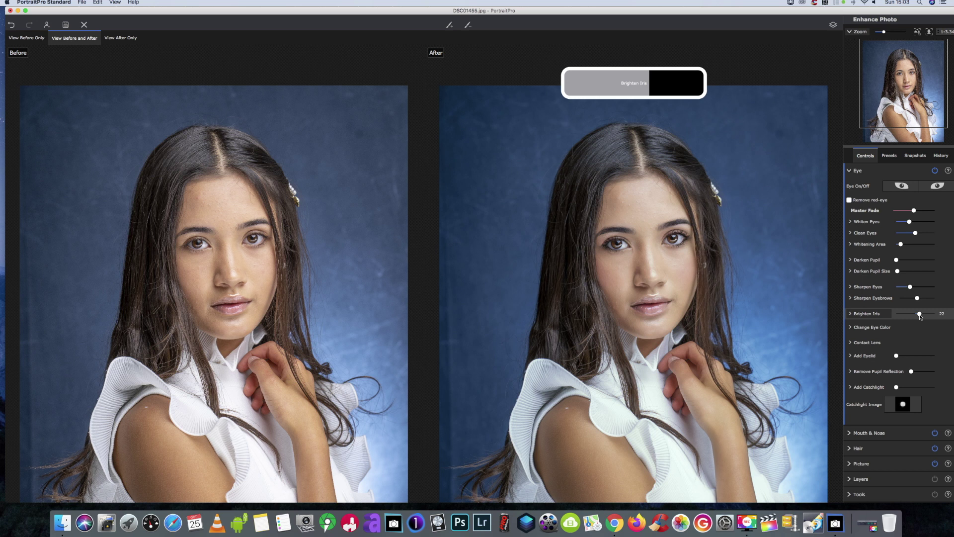
left_click_drag(921, 317, 923, 317)
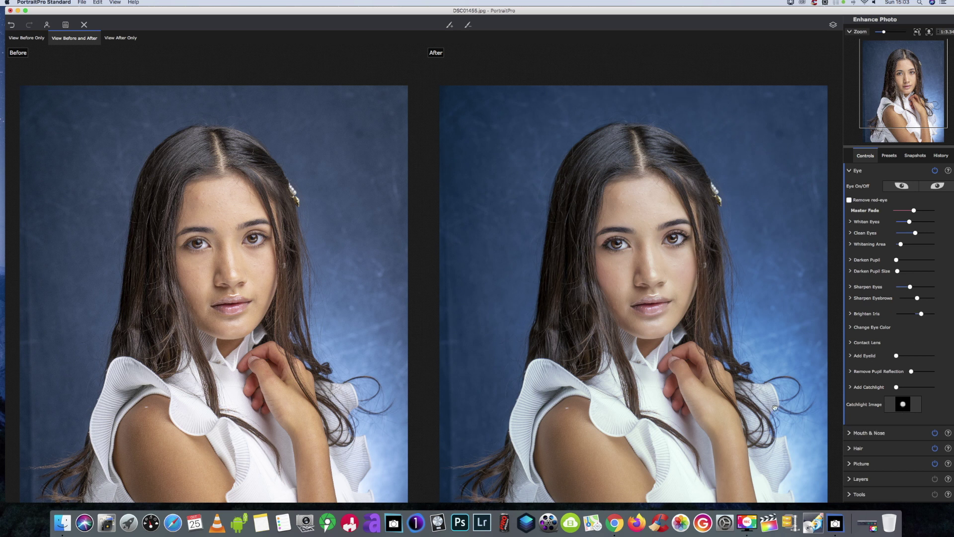
scroll(778, 414, "down", 3)
- Collapse the Eye section and expand Skin Lighting & Coloring in the Controls panel
scroll(769, 404, "up", 2)
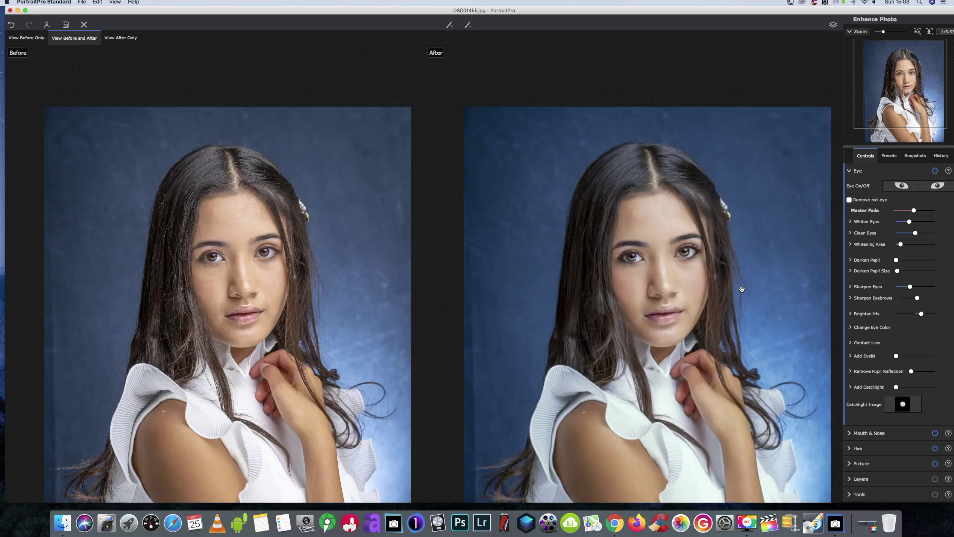
scroll(730, 230, "down", 2)
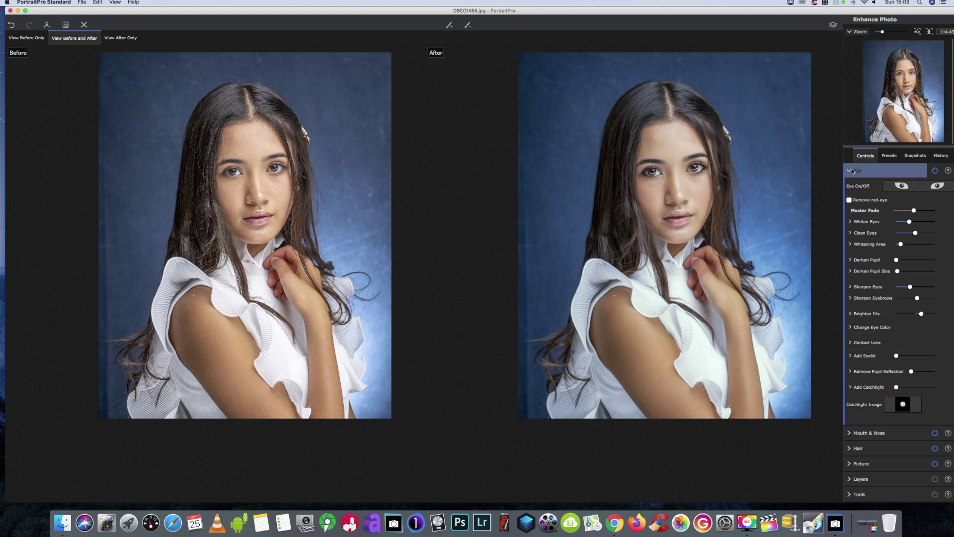
scroll(850, 171, "up", 2)
left_click(865, 231)
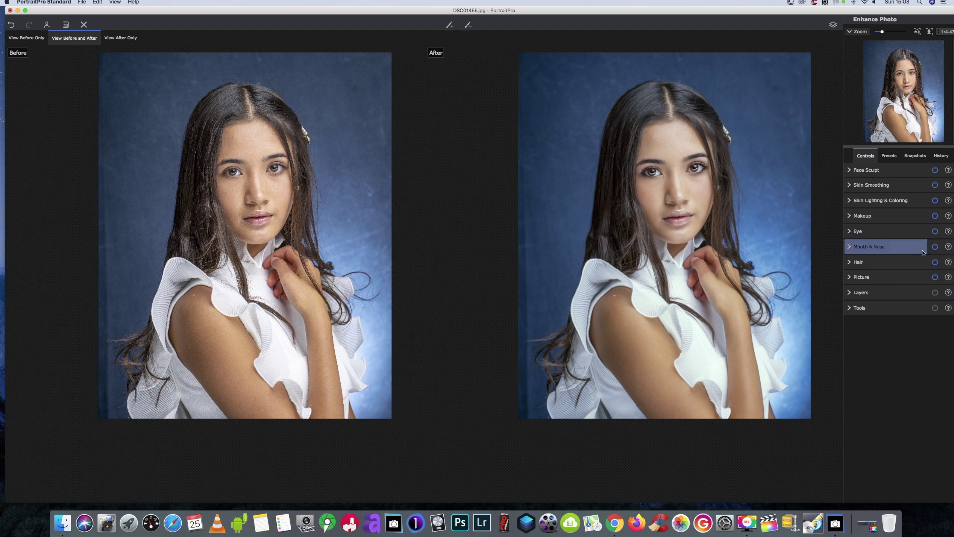
left_click(871, 200)
- Deepen the left-side shadow and facial modelling, lower contrast, and leave Fix Lighting at 0
scroll(922, 240, "down", 1)
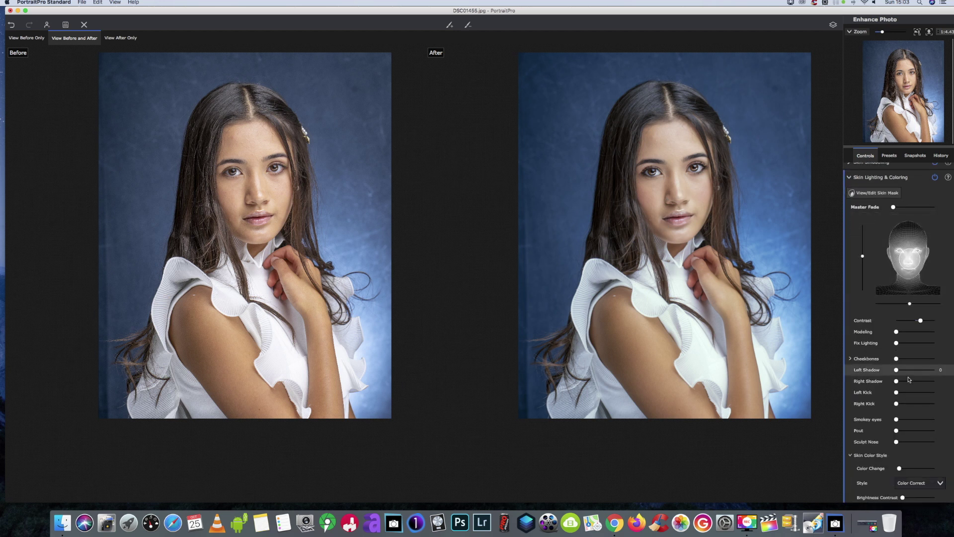
left_click_drag(896, 370, 921, 387)
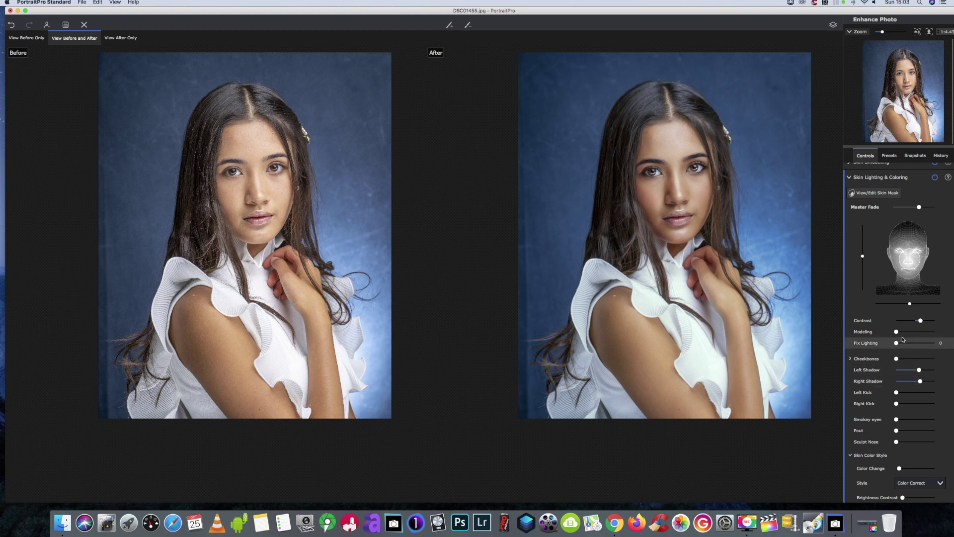
left_click_drag(897, 333, 912, 314)
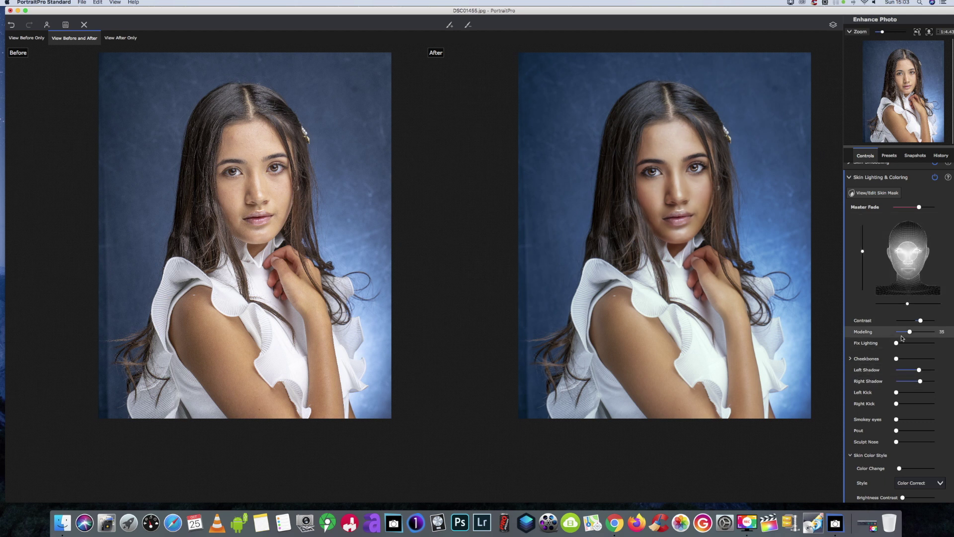
left_click_drag(920, 322, 952, 349)
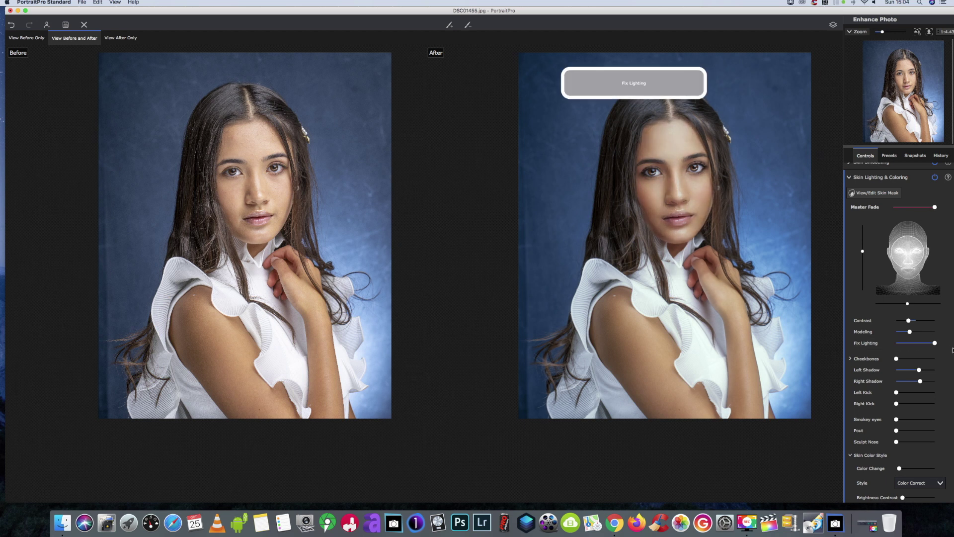
left_click_drag(766, 352, 766, 351)
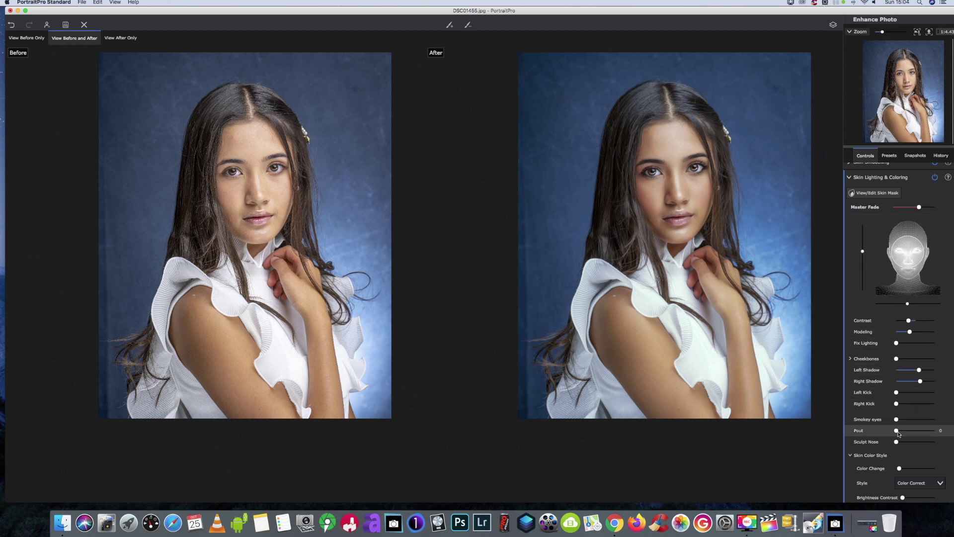
- Give the lips a slight pout and sculpt the nose to about 26
mouse_move(898, 431)
left_mouse_down()
mouse_move(916, 433)
mouse_move(902, 441)
mouse_move(912, 442)
left_mouse_up()
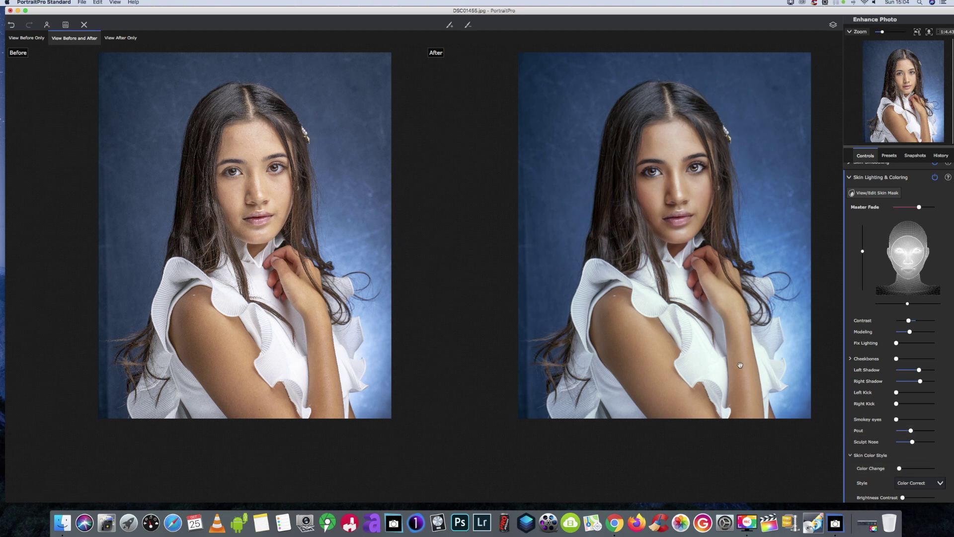
scroll(740, 366, "down", 3)
scroll(739, 361, "up", 5)
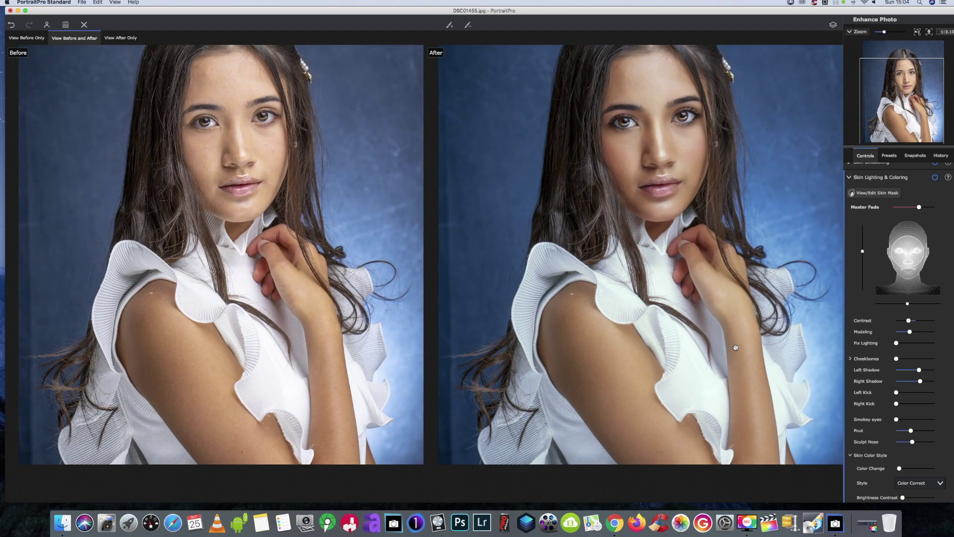
scroll(735, 347, "down", 2)
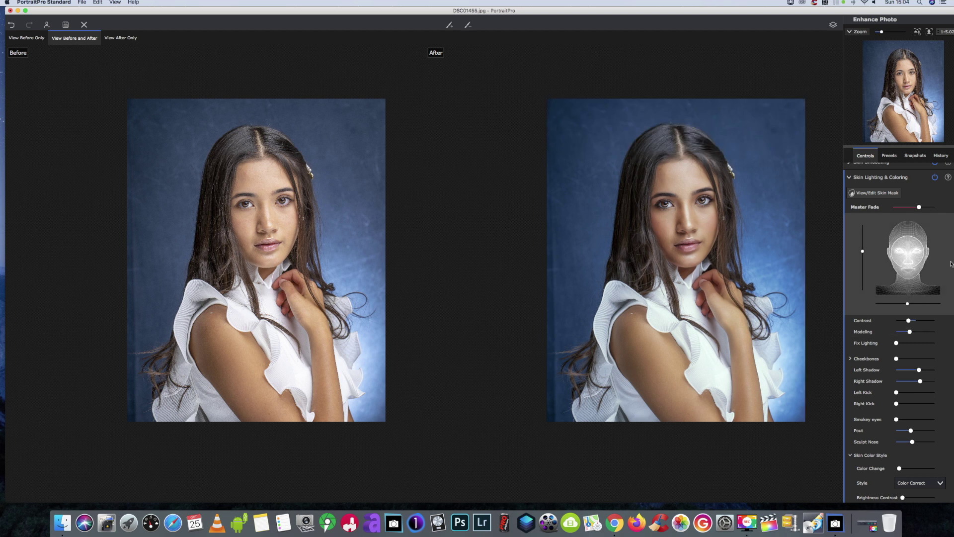
scroll(949, 257, "up", 2)
scroll(890, 348, "down", 10)
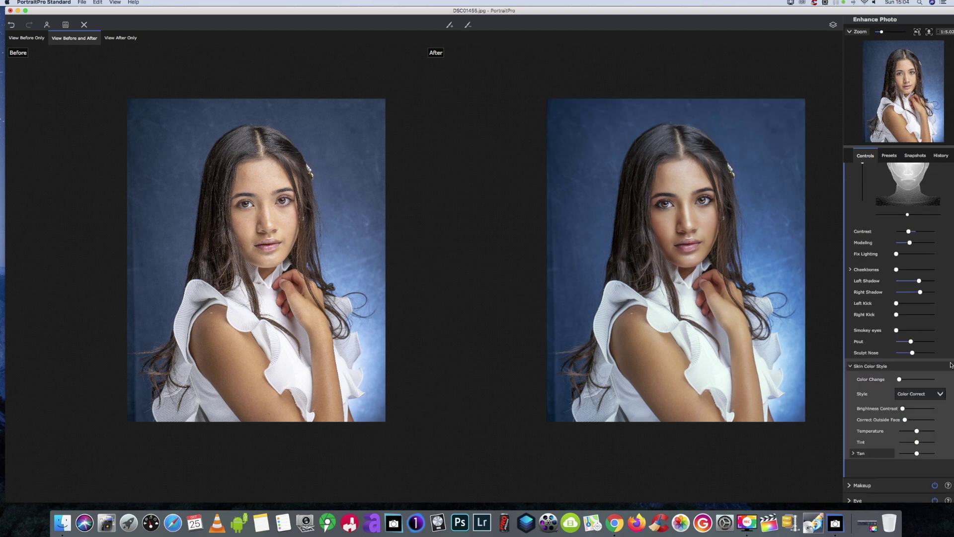
left_click(875, 406)
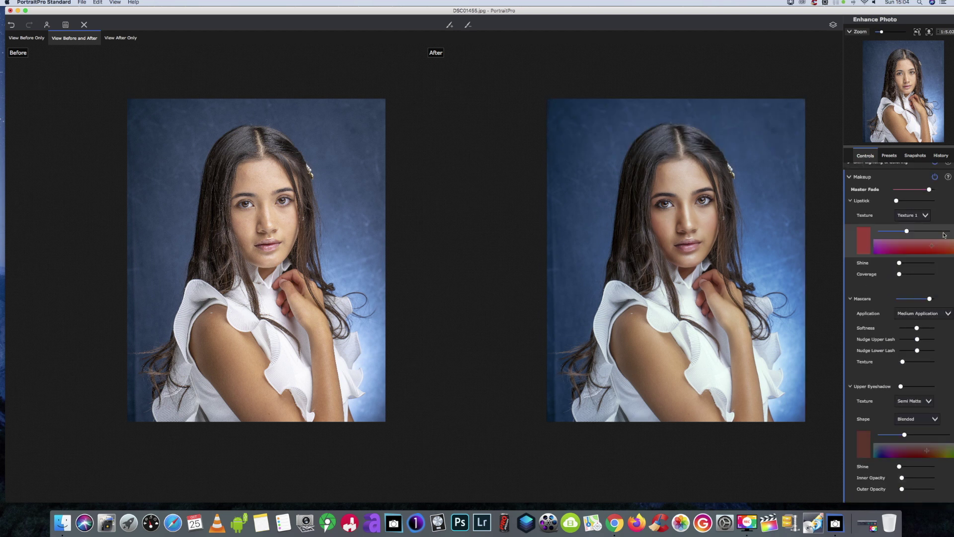
- Apply lipstick to the lips and shift its colour to a softer mauve-pink
left_click_drag(896, 201, 912, 203)
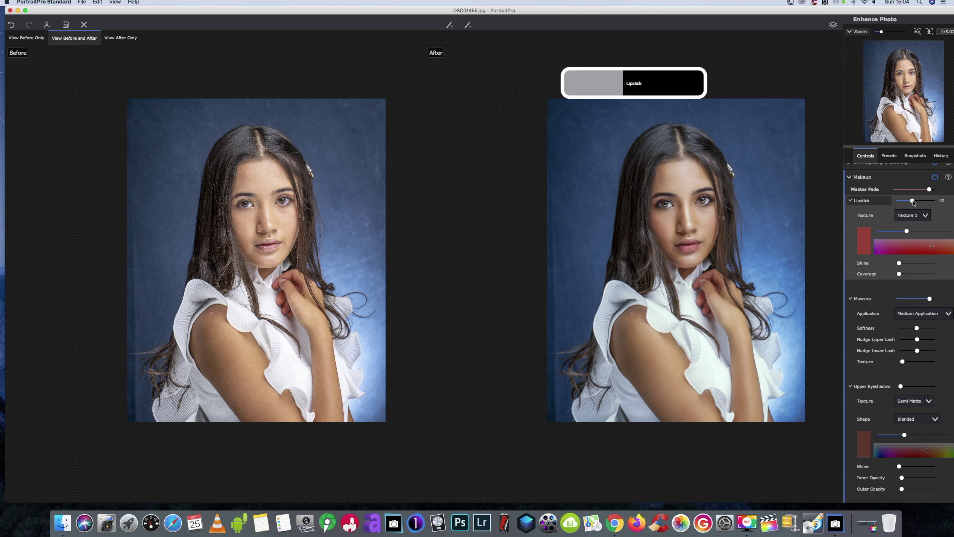
left_click_drag(913, 203, 911, 202)
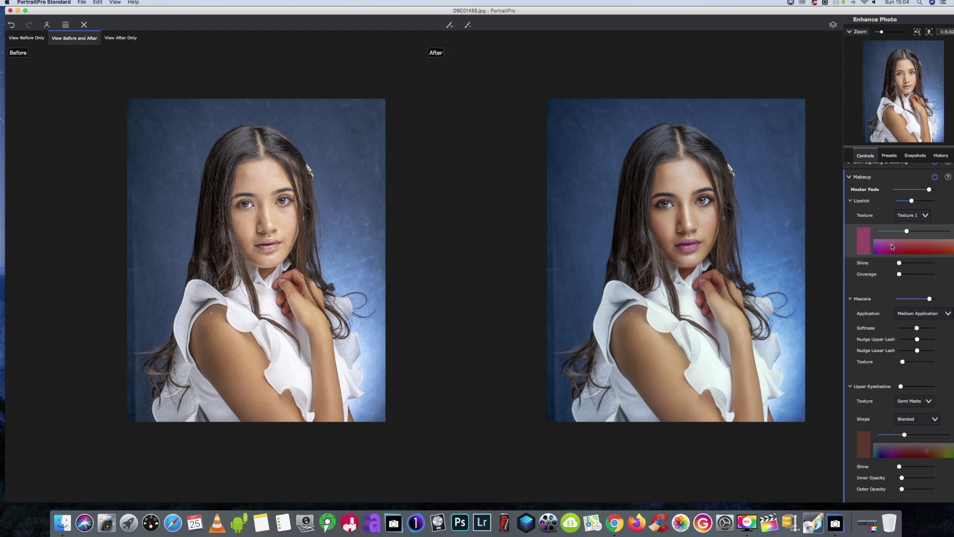
left_click_drag(889, 248, 876, 246)
left_click(887, 245)
left_click_drag(884, 247, 885, 244)
- Lower the lipstick strength to about 27
scroll(749, 254, "down", 2)
scroll(263, 258, "up", 4)
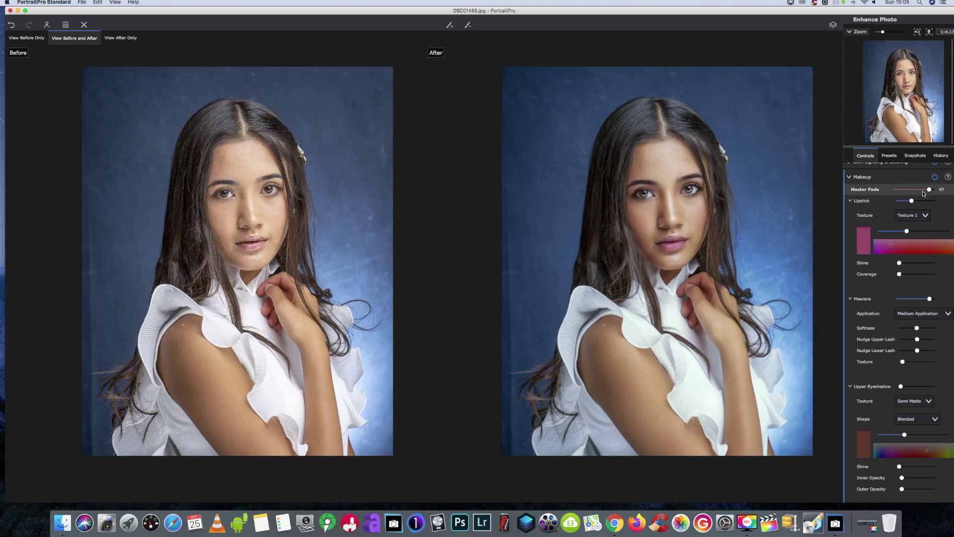
mouse_move(910, 201)
left_mouse_down()
mouse_move(899, 202)
mouse_move(912, 202)
left_mouse_up()
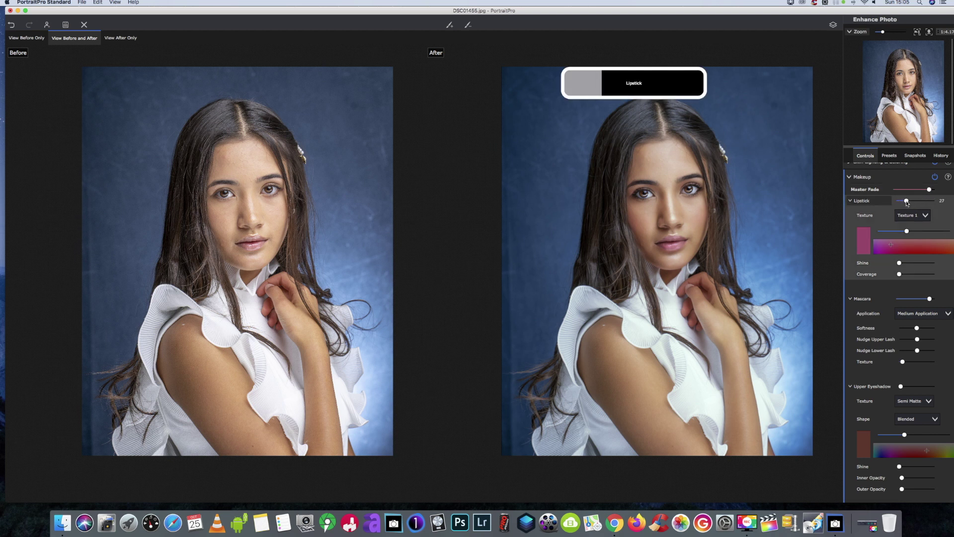
scroll(900, 423, "down", 10)
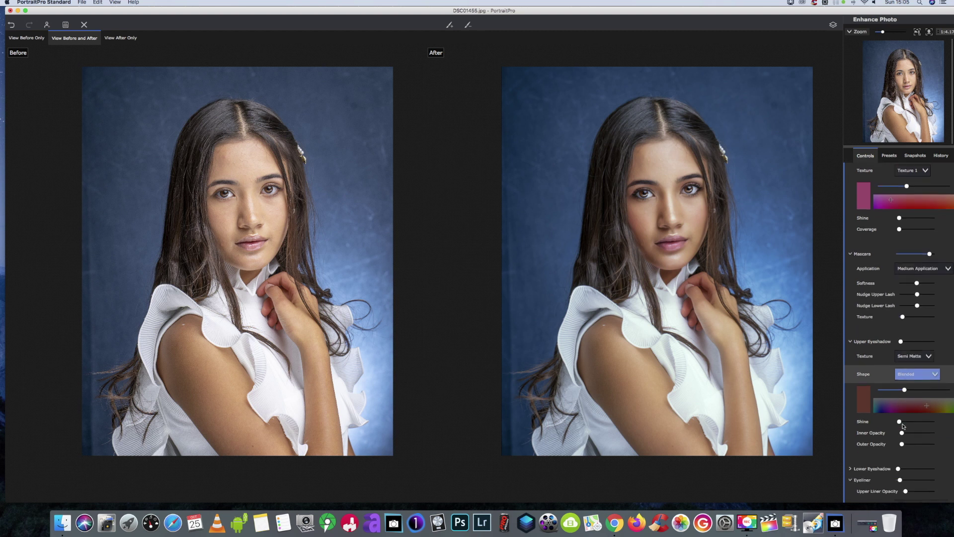
scroll(899, 432, "down", 15)
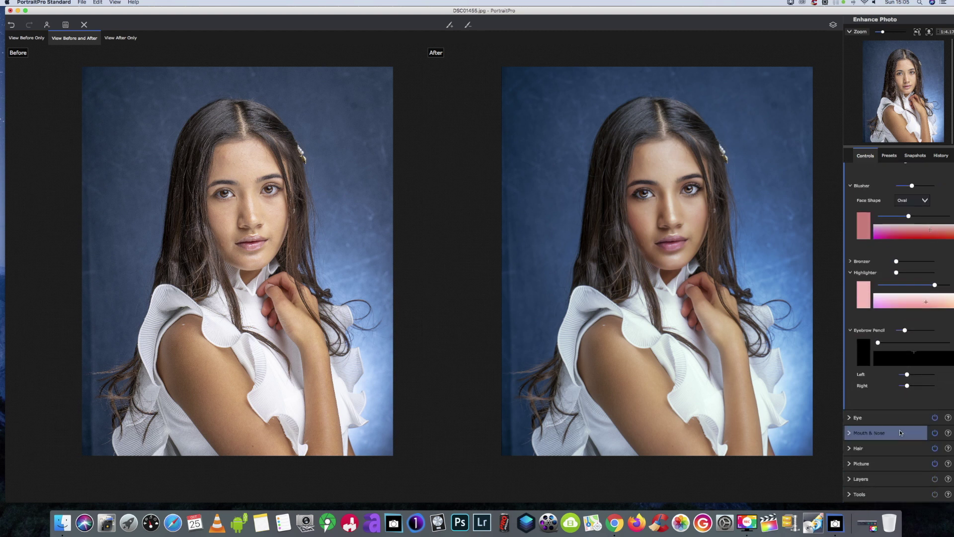
left_click(855, 418)
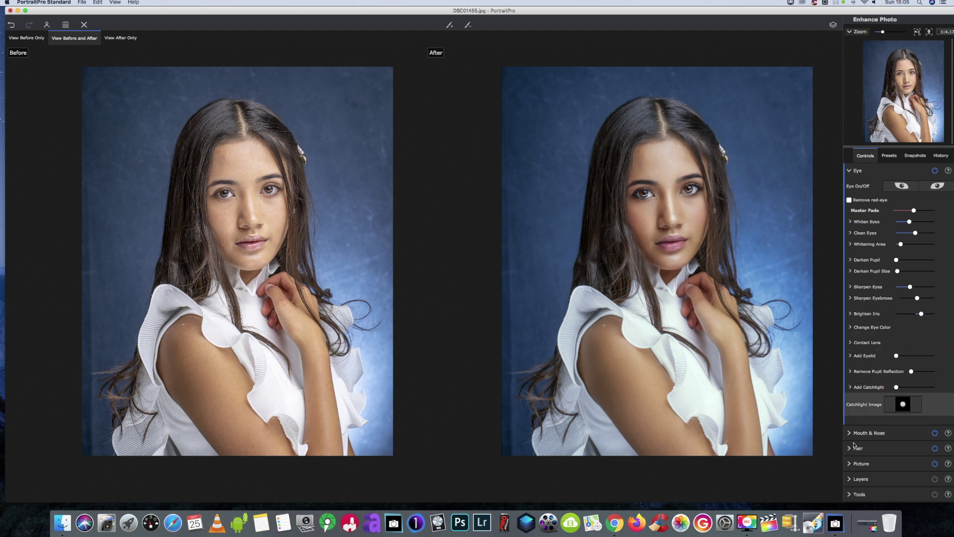
- Ease skin contrast to -23 and strengthen the cheekbones to 16
scroll(899, 188, "up", 4)
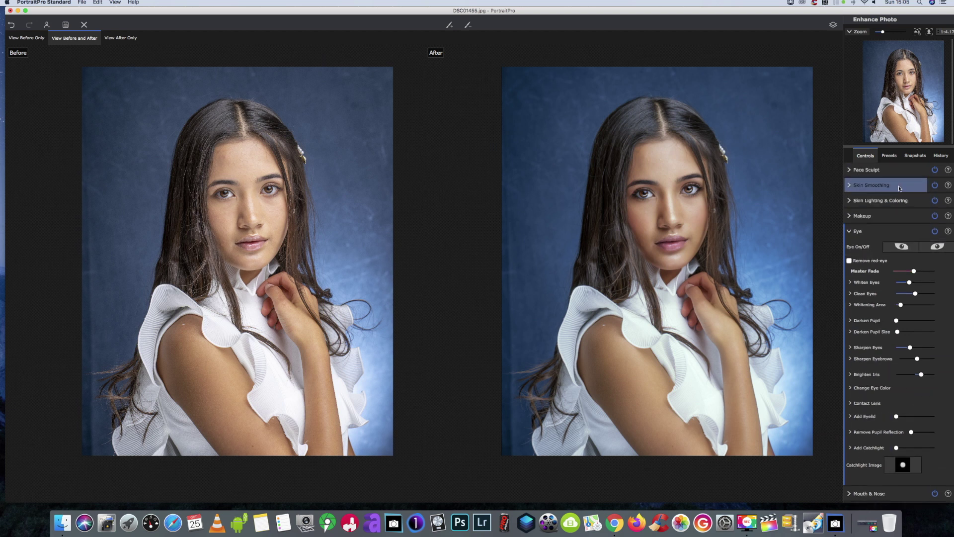
left_click(850, 201)
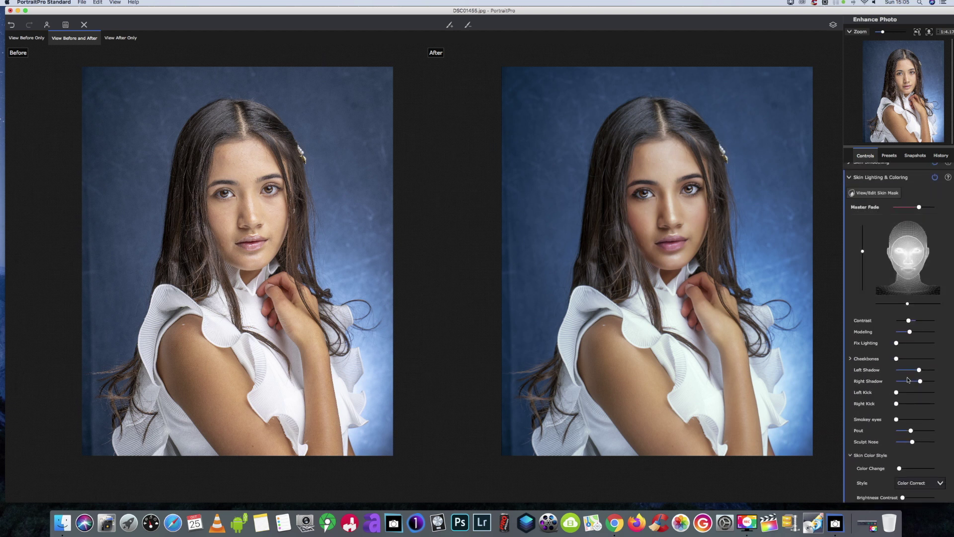
left_click(911, 320)
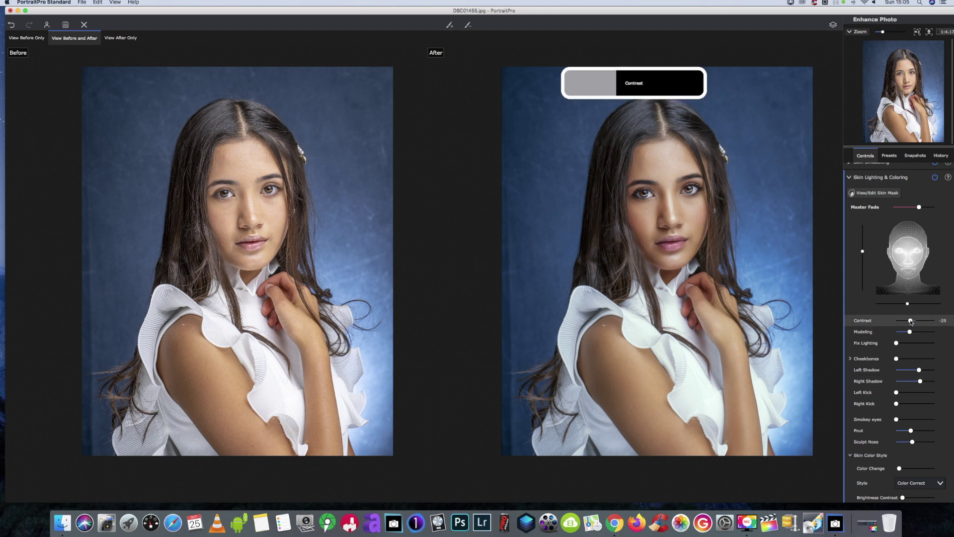
left_click_drag(911, 322, 915, 321)
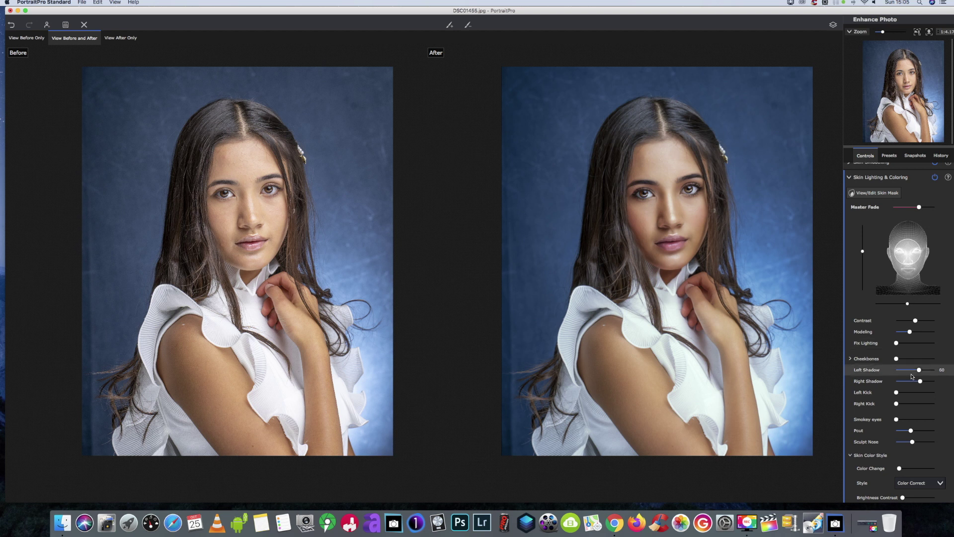
left_click_drag(896, 358, 915, 361)
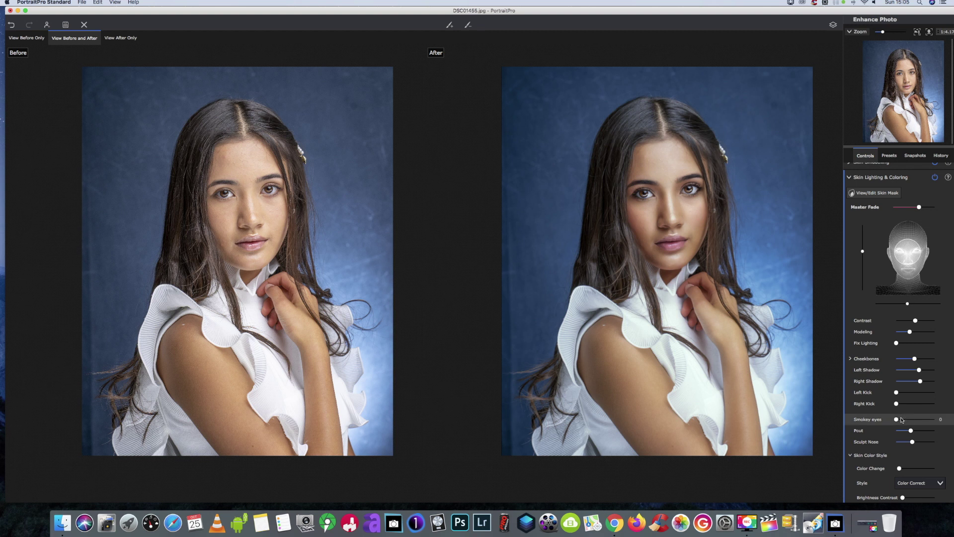
- Add smokey eyes at 14, sculpt the nose to 68, and push pout to 100
left_click_drag(897, 420, 930, 423)
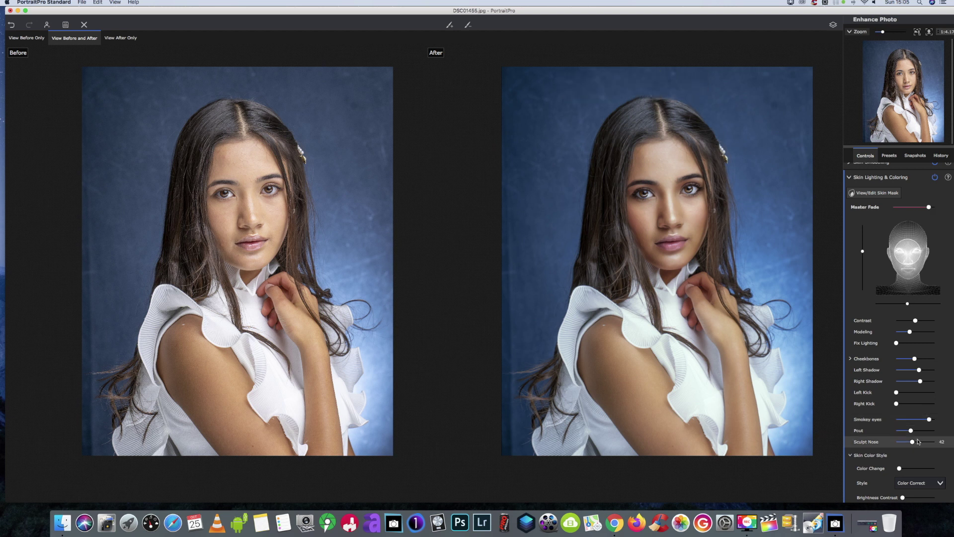
mouse_move(913, 443)
left_mouse_down()
mouse_move(922, 441)
mouse_move(912, 431)
mouse_move(928, 433)
mouse_move(898, 434)
mouse_move(923, 432)
left_mouse_up()
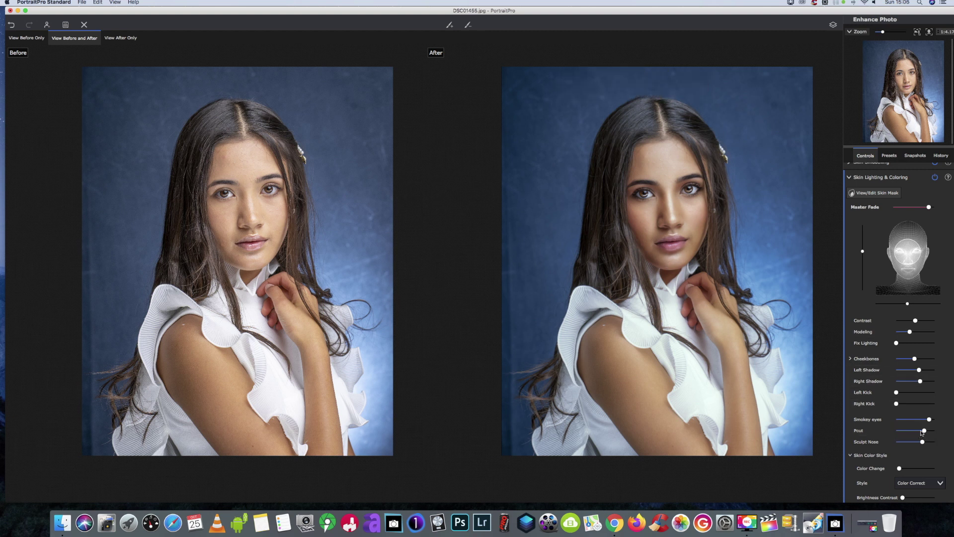
left_click_drag(923, 432, 935, 431)
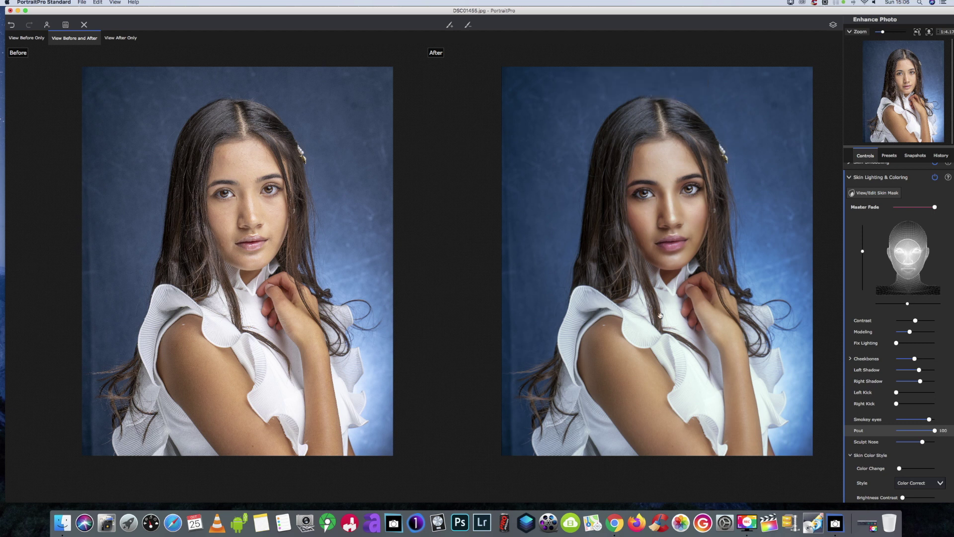
- Compare Before and After by zooming, then bring up Save Image Options with JPEG quality 95
scroll(686, 320, "down", 2)
scroll(723, 336, "up", 4)
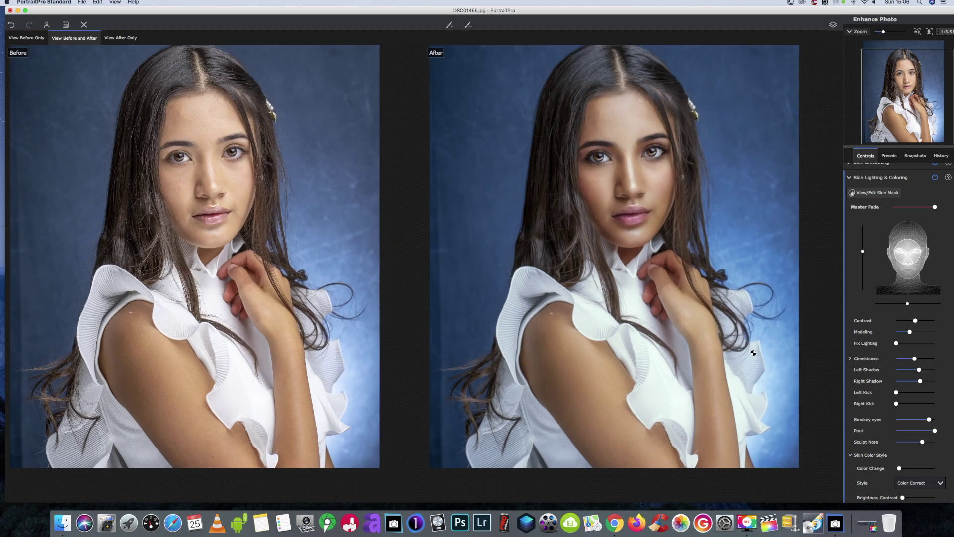
scroll(754, 353, "down", 2)
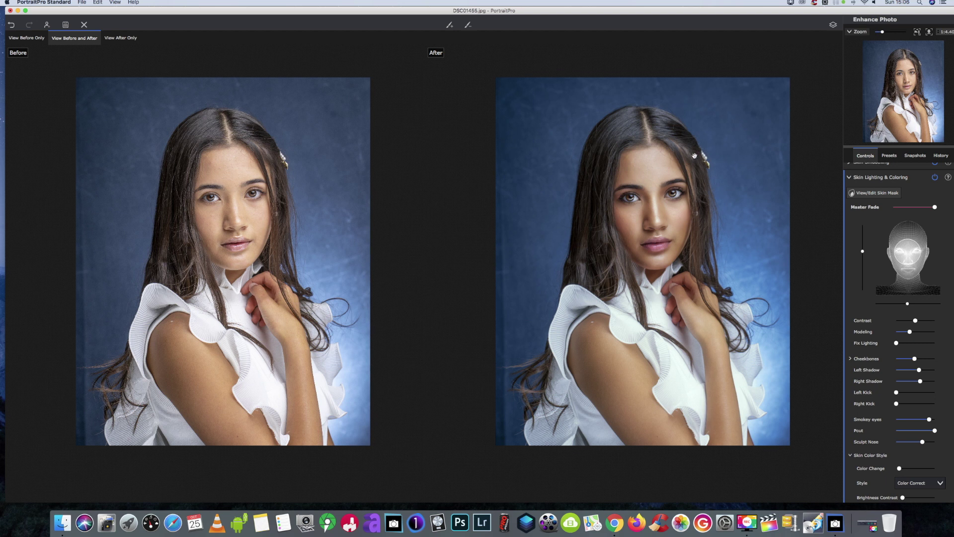
scroll(695, 156, "up", 3)
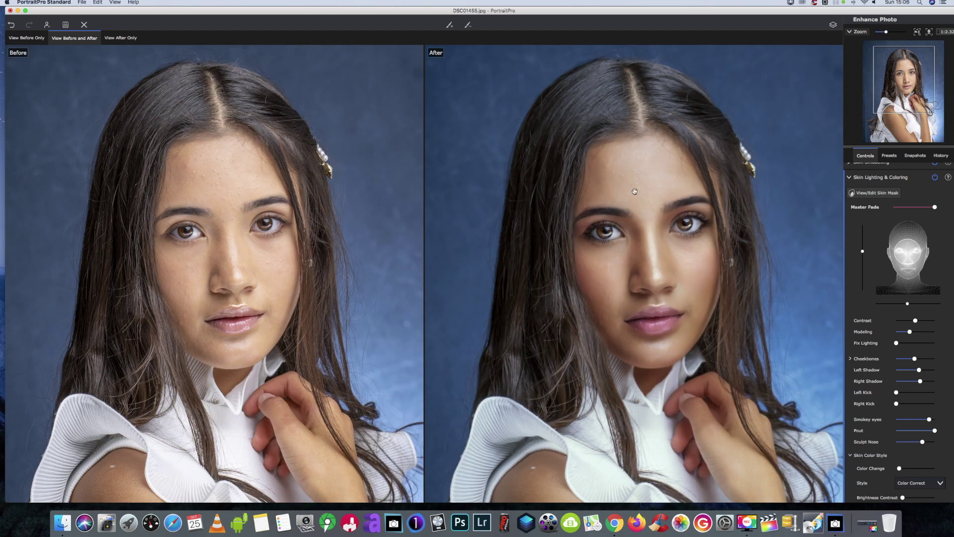
scroll(634, 191, "down", 3)
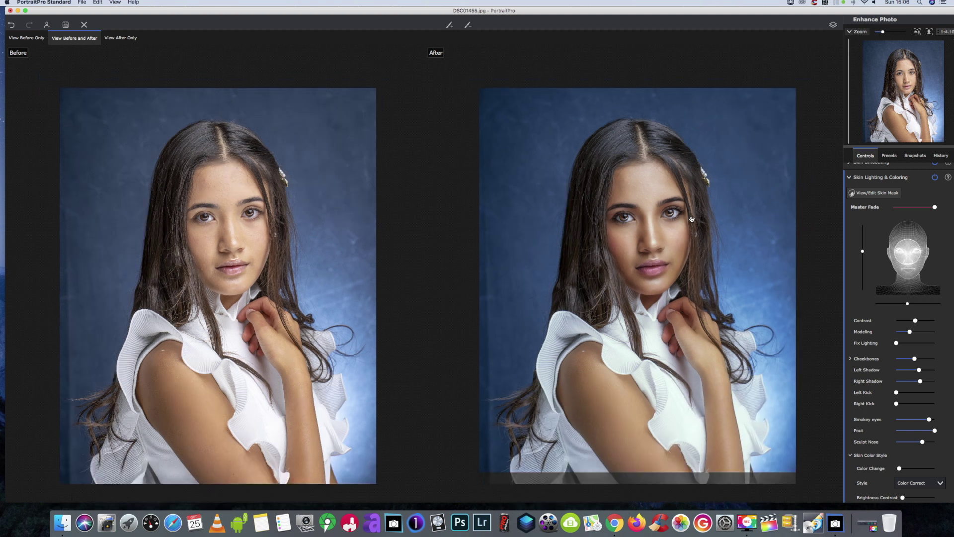
scroll(691, 219, "down", 1)
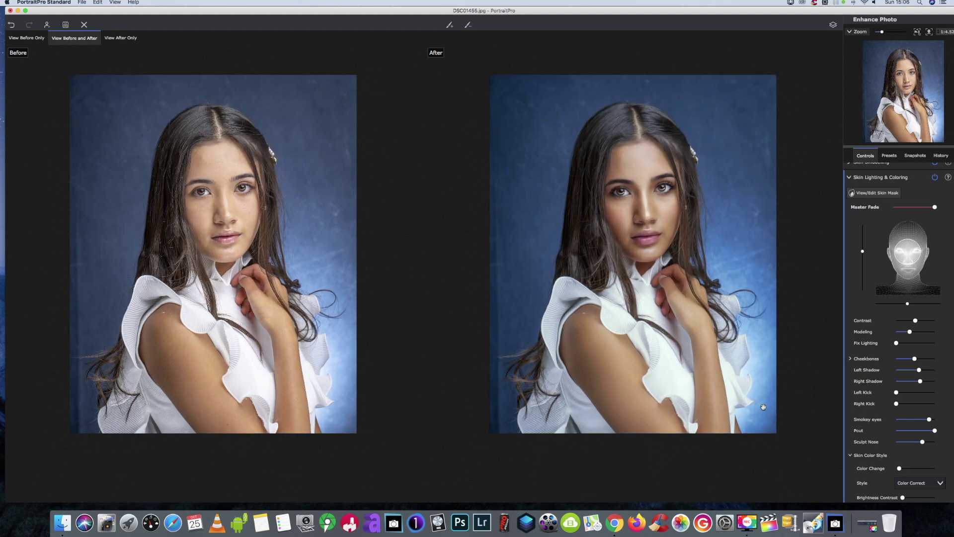
scroll(764, 407, "up", 1)
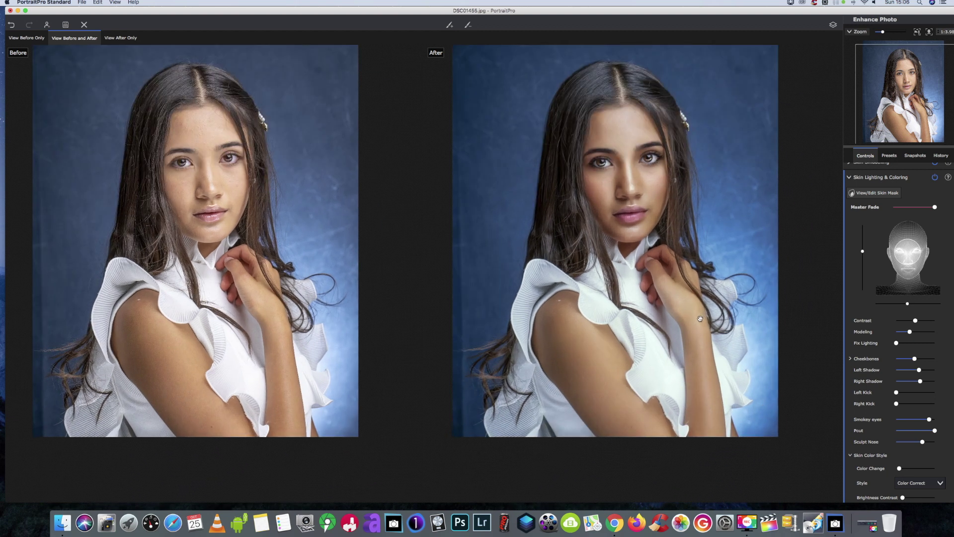
scroll(632, 354, "down", 2)
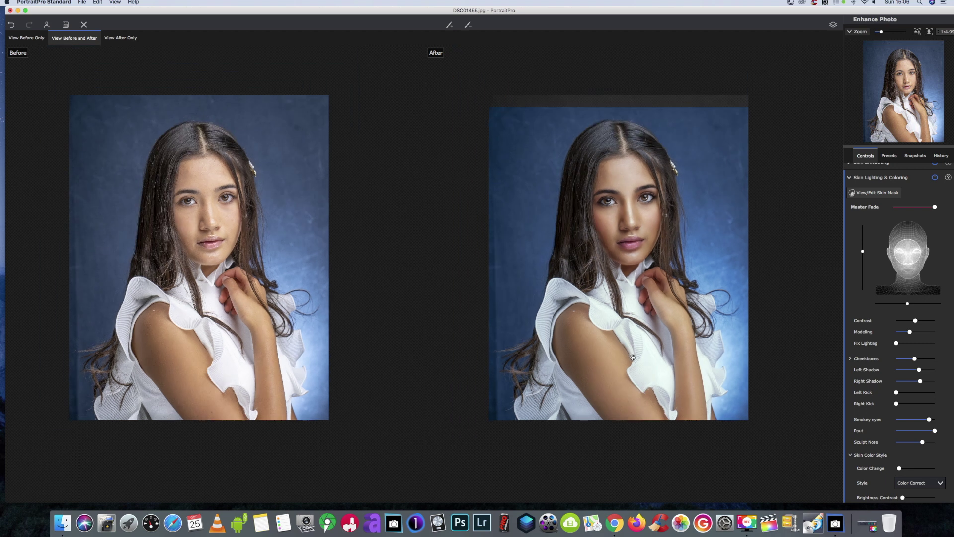
scroll(655, 367, "up", 2)
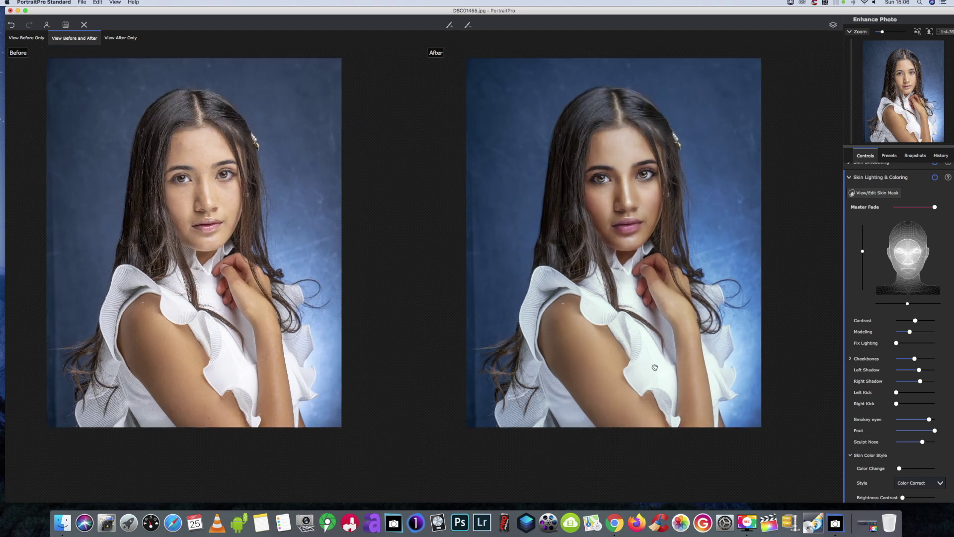
scroll(655, 363, "down", 2)
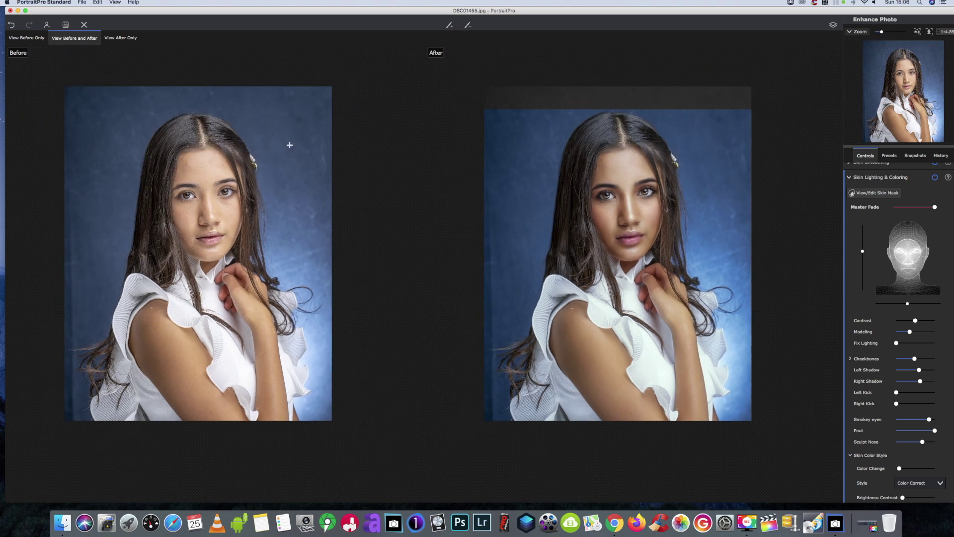
left_click(65, 25)
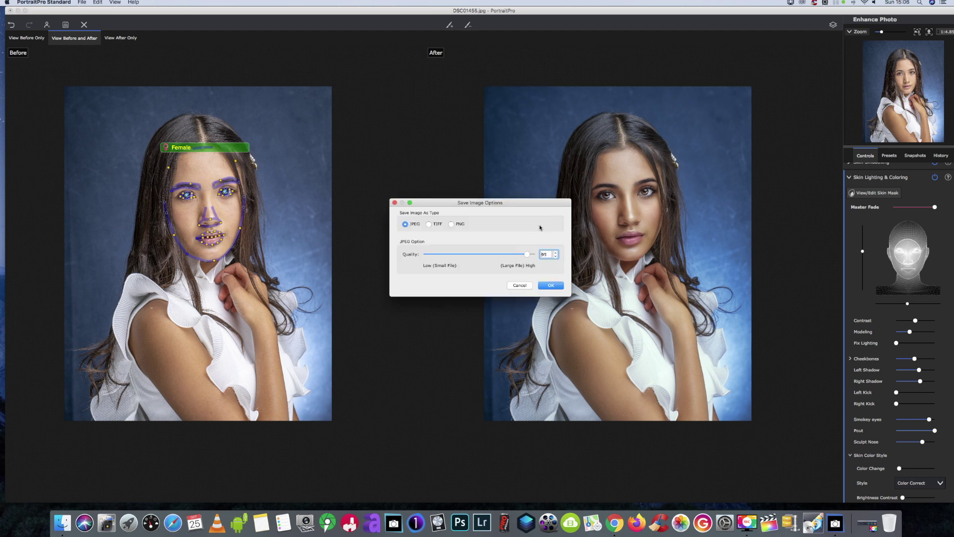
- Accept JPEG at quality 95 and save the retouched portrait to file
left_click(549, 286)
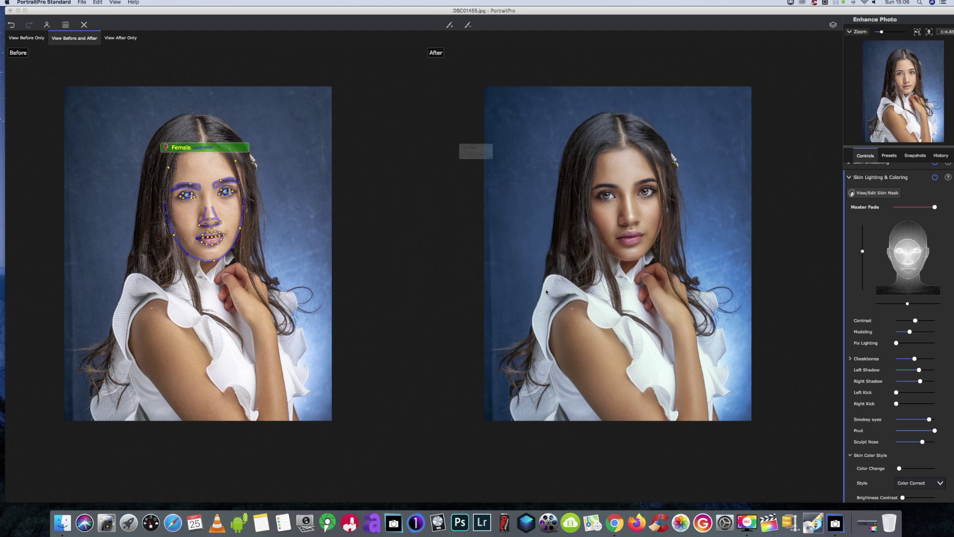
left_click(541, 183)
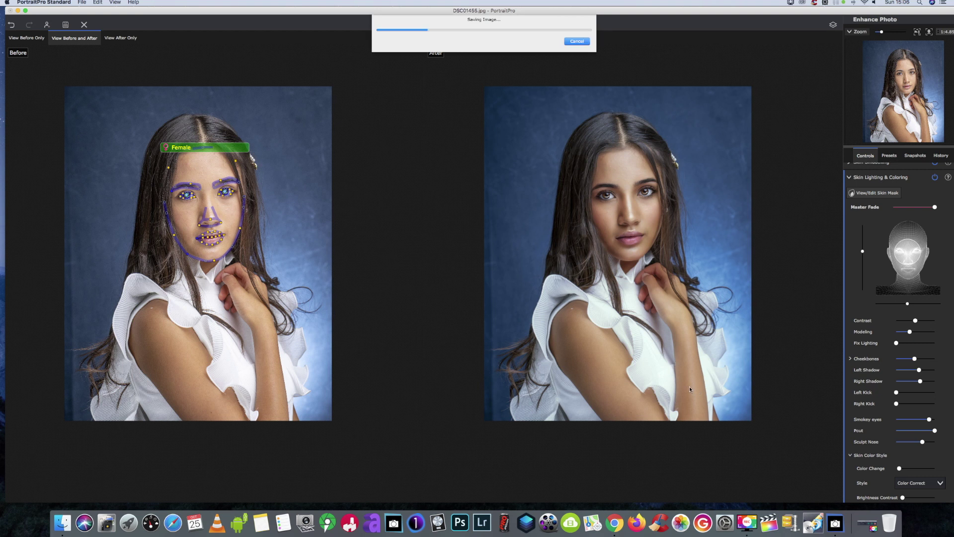